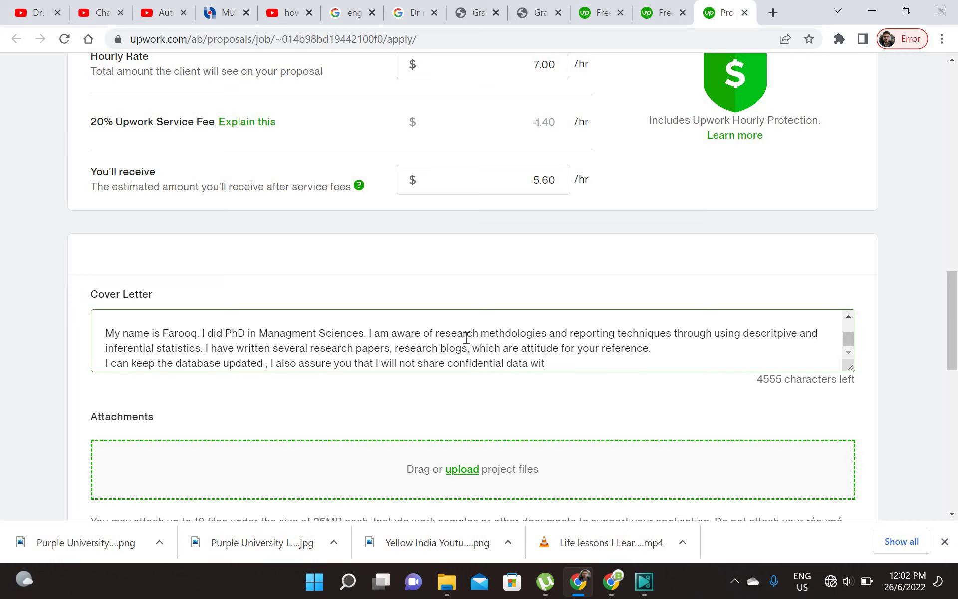
Complete the cover letter's confidentiality promise with "with anyone." and add "I look forward to be part of your great team and work with you.".
type("h anyone. I lookt fo")
key("BackSpace")
type("forward to ")
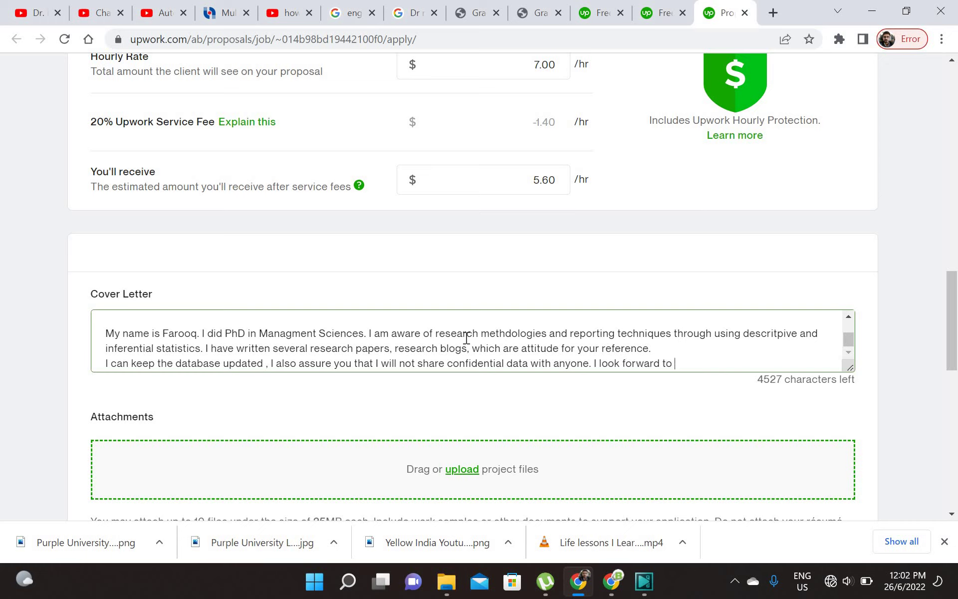
type("be part of your great")
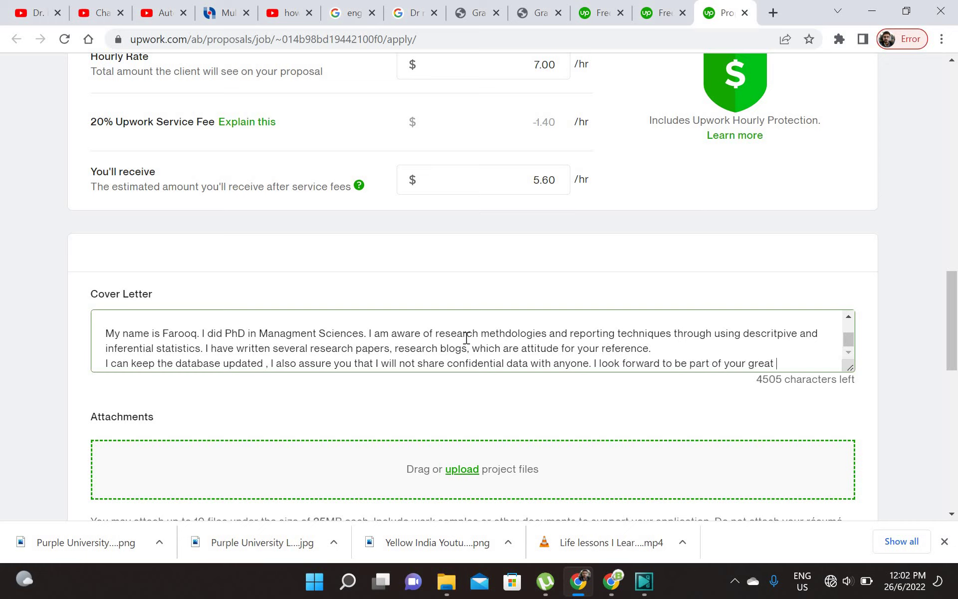
type(" team and work with ")
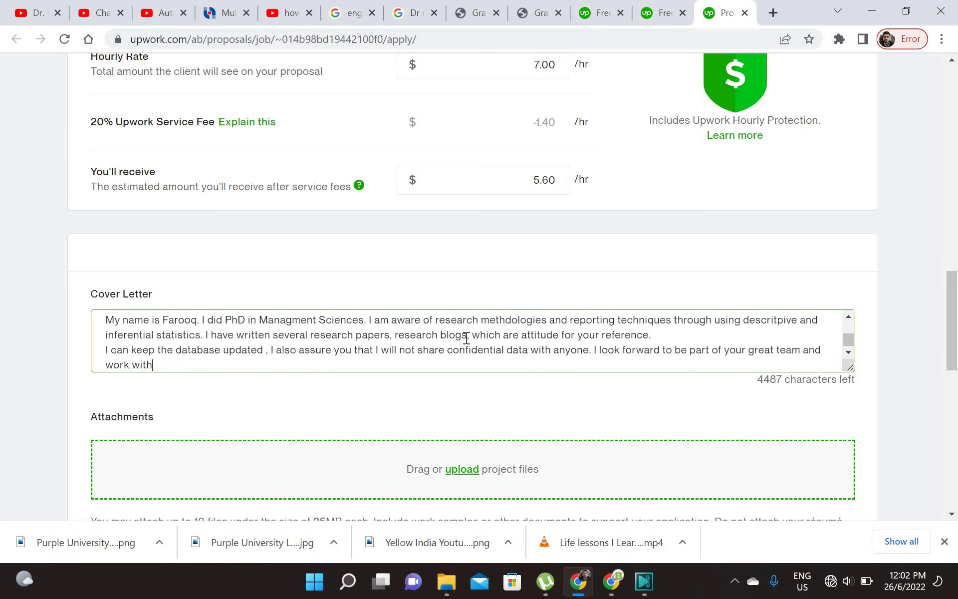
type("you.")
key("Return")
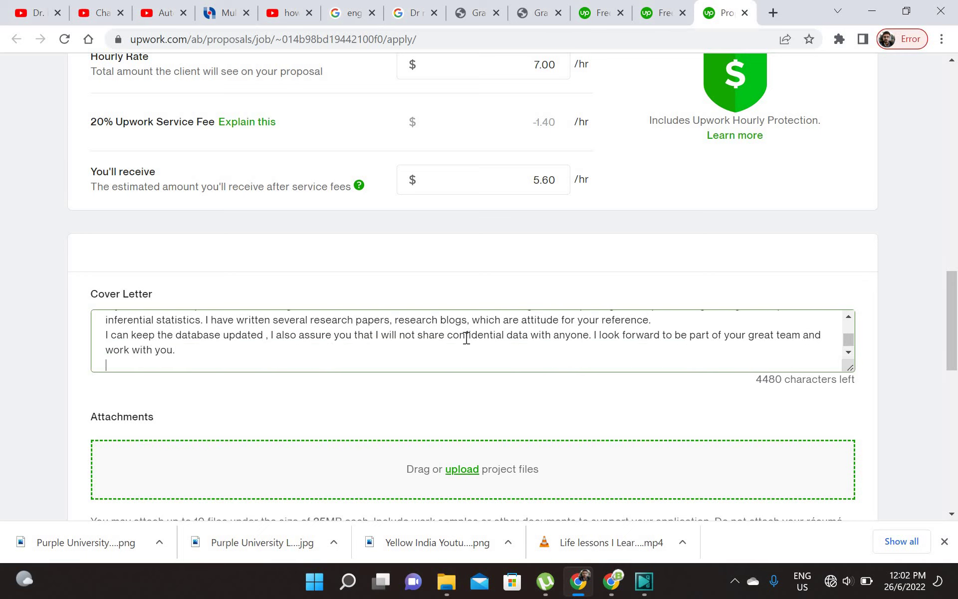
Add a new cover letter line reading "I can adjust my work schedule as per your conviennce and compny requirment,".
type("I can adkjsd")
key("BackSpace")
key("BackSpace")
type("just")
key("BackSpace")
key("BackSpace")
key("BackSpace")
key("BackSpace")
type("just my w")
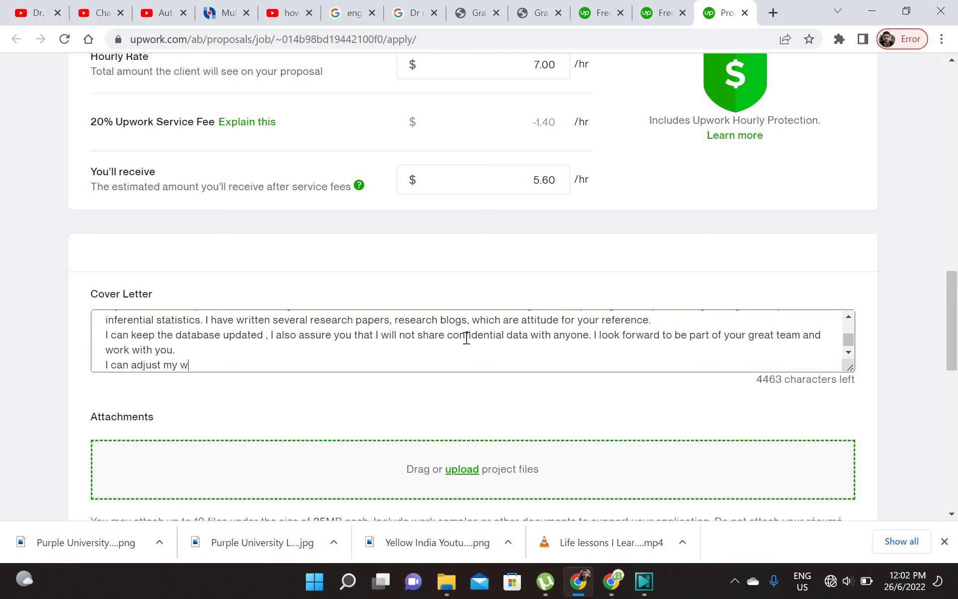
type("ork scheuedule as per your con")
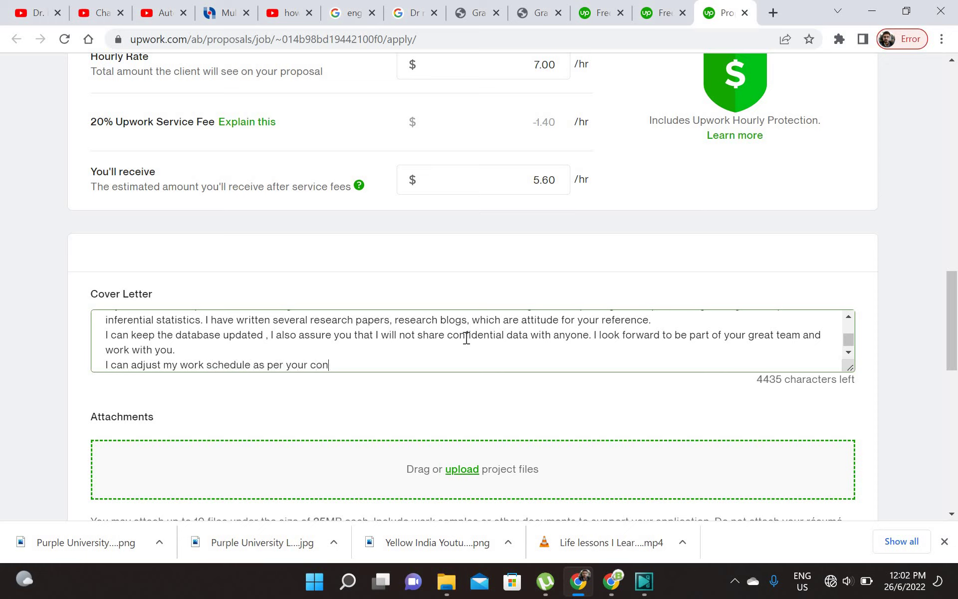
type("viennce and compnma")
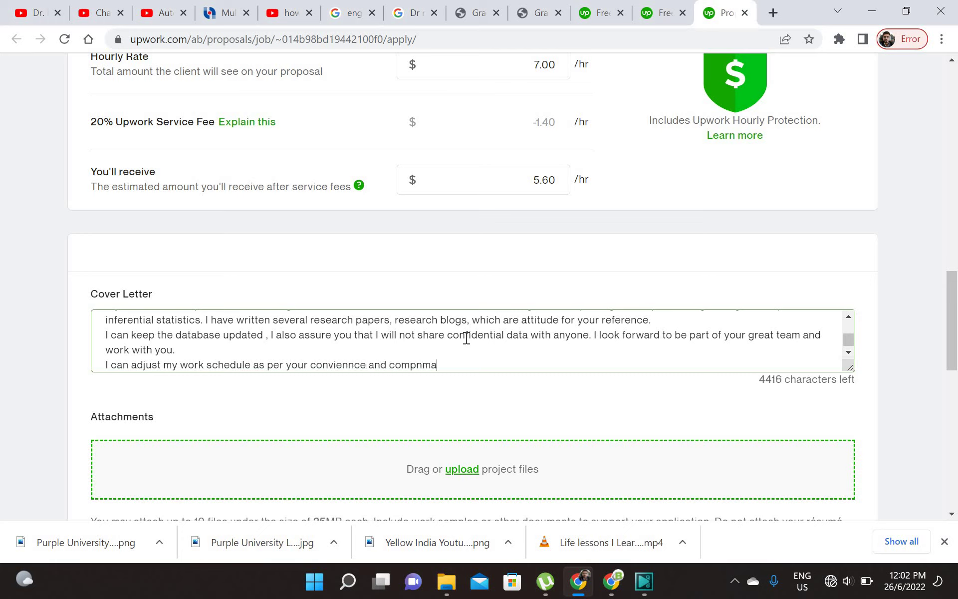
key("BackSpace")
key("BackSpace")
type("y requirment, Ki")
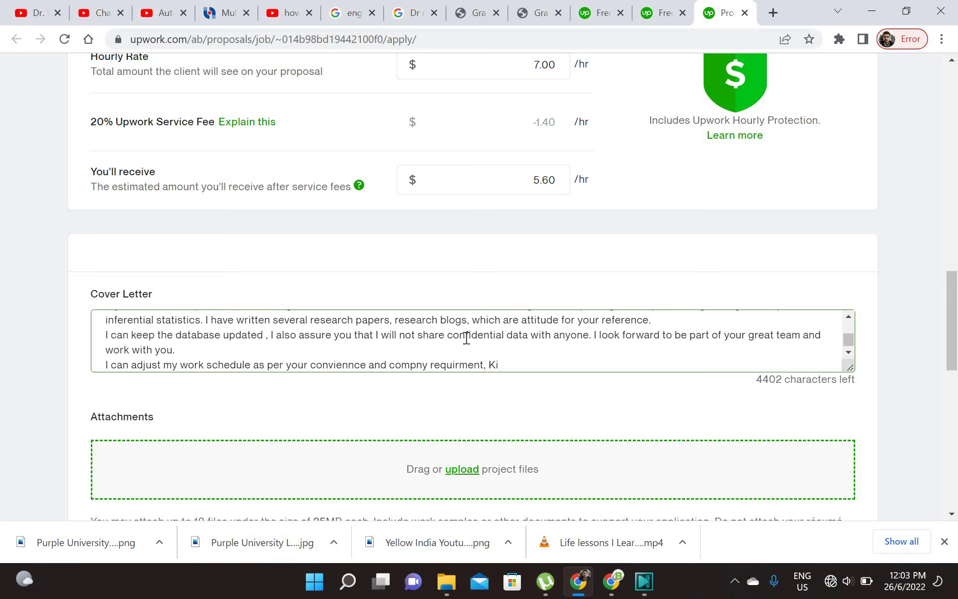
Finish the work schedule line of the cover letter with "Kindly consider me for this opportunity.".
type("ndly cpoonsid")
key("BackSpace")
key("BackSpace")
type("d")
key("BackSpace")
type("ider me fo rthi")
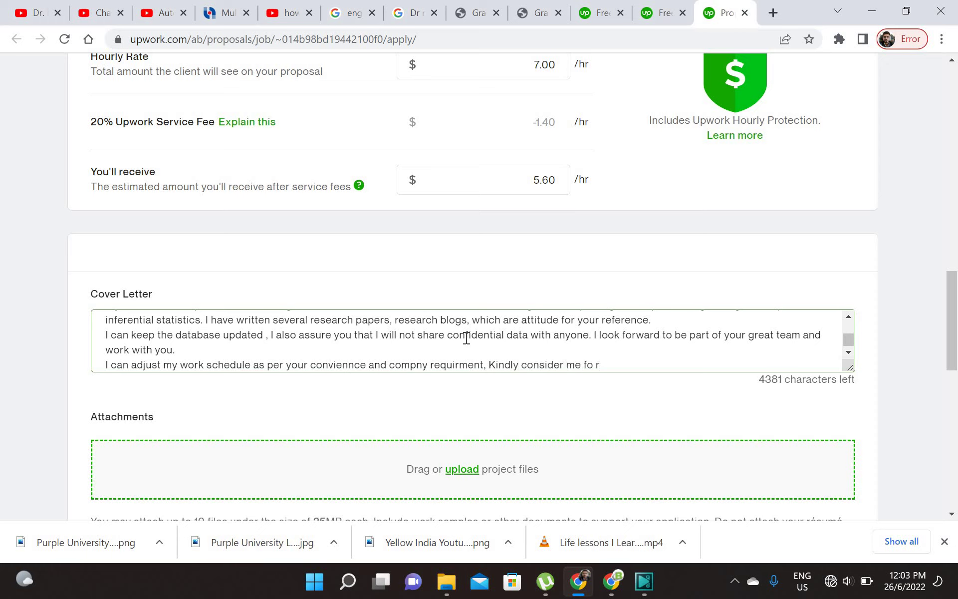
key("BackSpace")
key("BackSpace")
key("BackSpace")
key("BackSpace")
type("r this opportunity.")
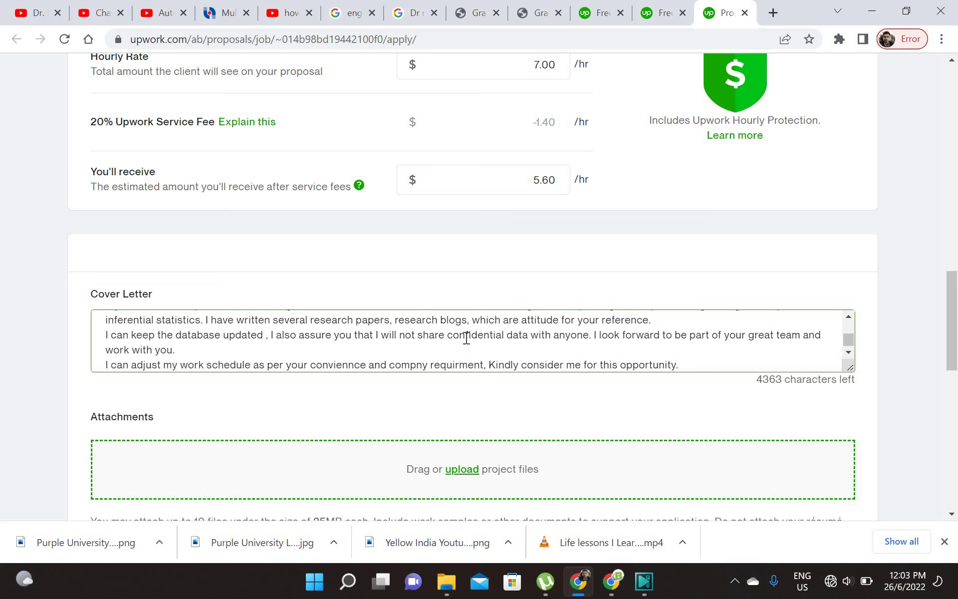
Add a separate closing paragraph to the cover letter: "Looking forward to contact with you and having this project.".
key("Return")
key("Return")
type("L")
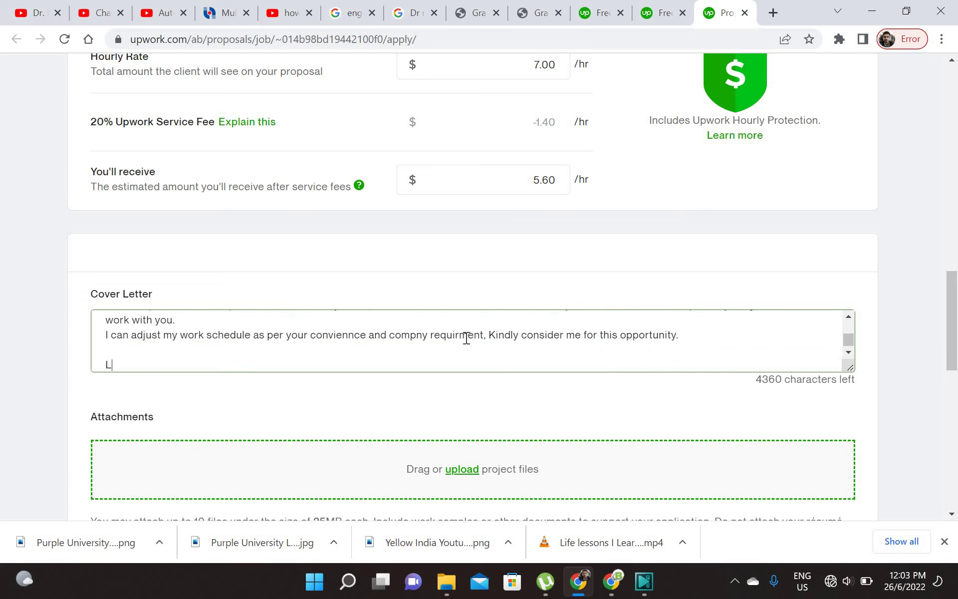
type("ooking forward to contact with")
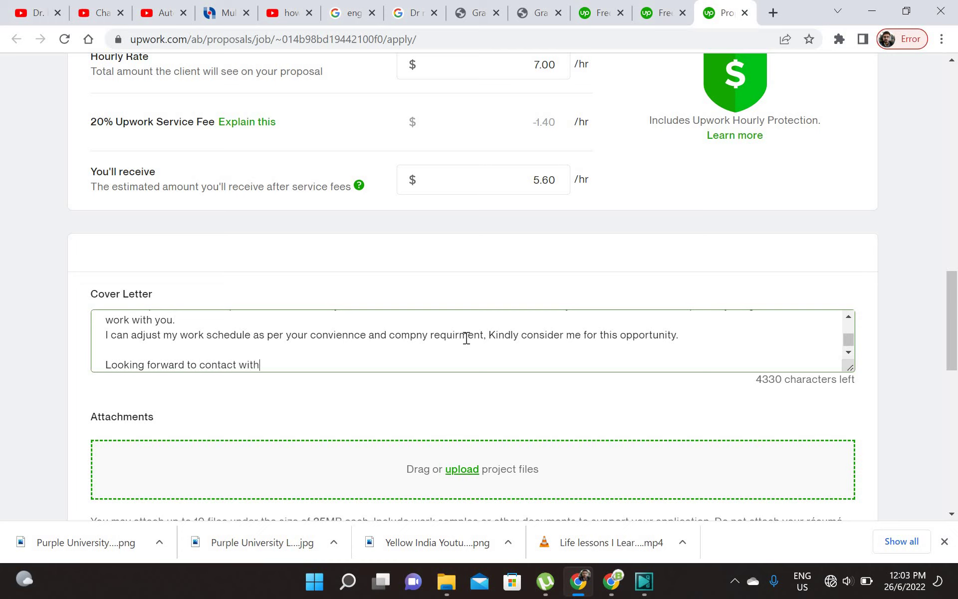
type(" you and having")
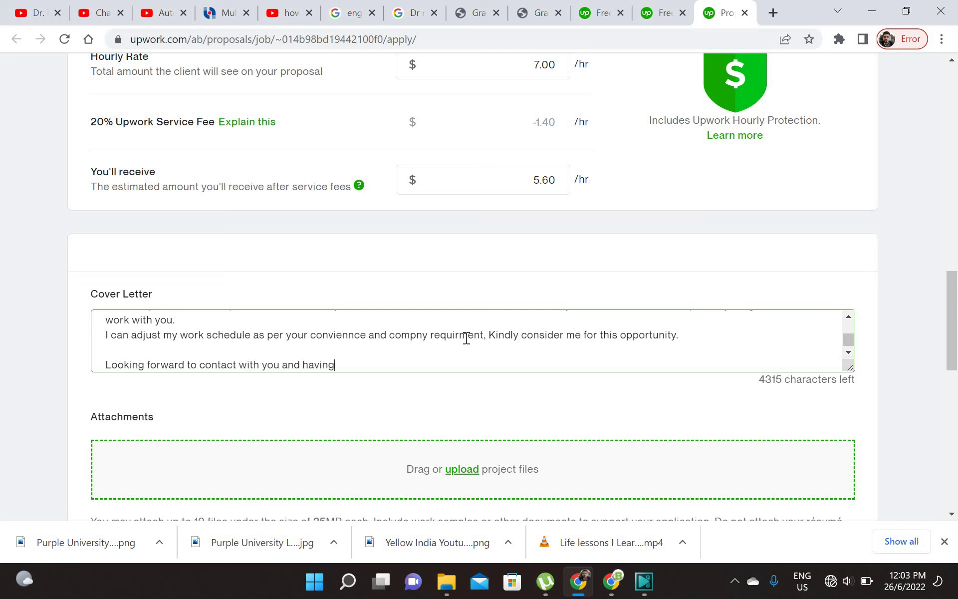
type(" this project.")
Sign off the cover letter with "Regards," and the applicant's first name on the line below.
key("Return")
key("Return")
type("Reg")
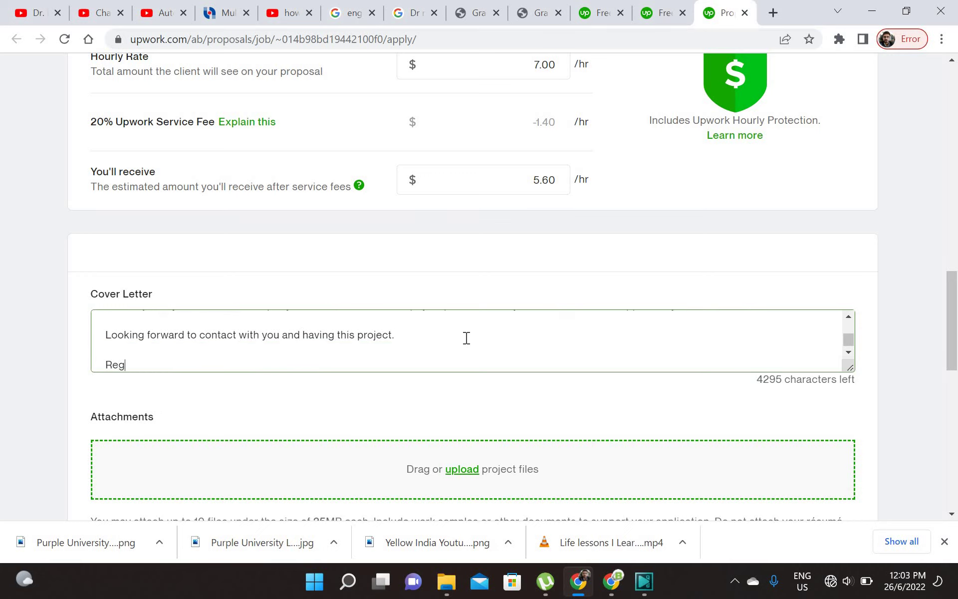
type("ards,")
key("Return")
type("F")
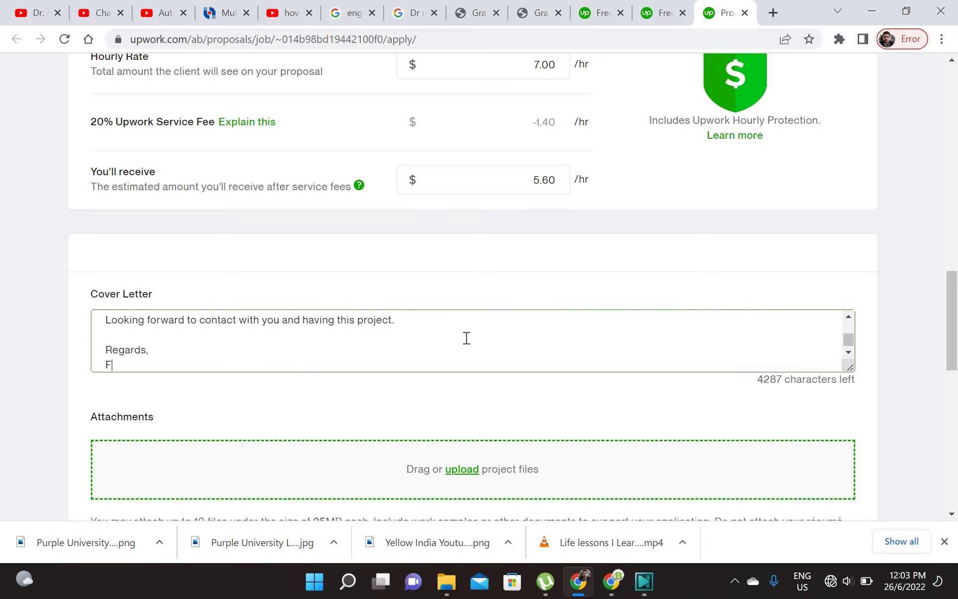
type("arooq")
Start uploading a project file to the proposal and search the Desktop folder for "research".
left_click(469, 473)
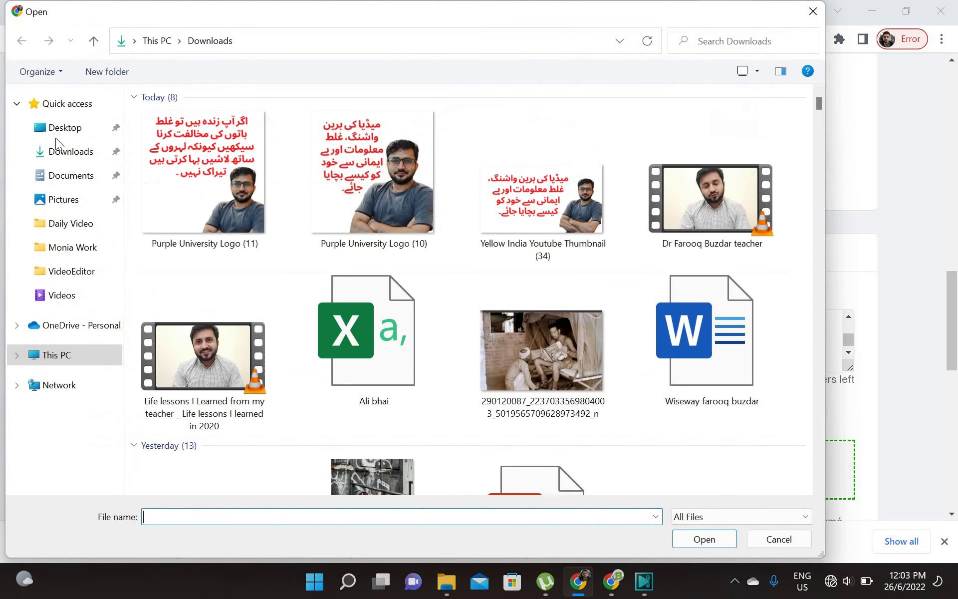
left_click(83, 131)
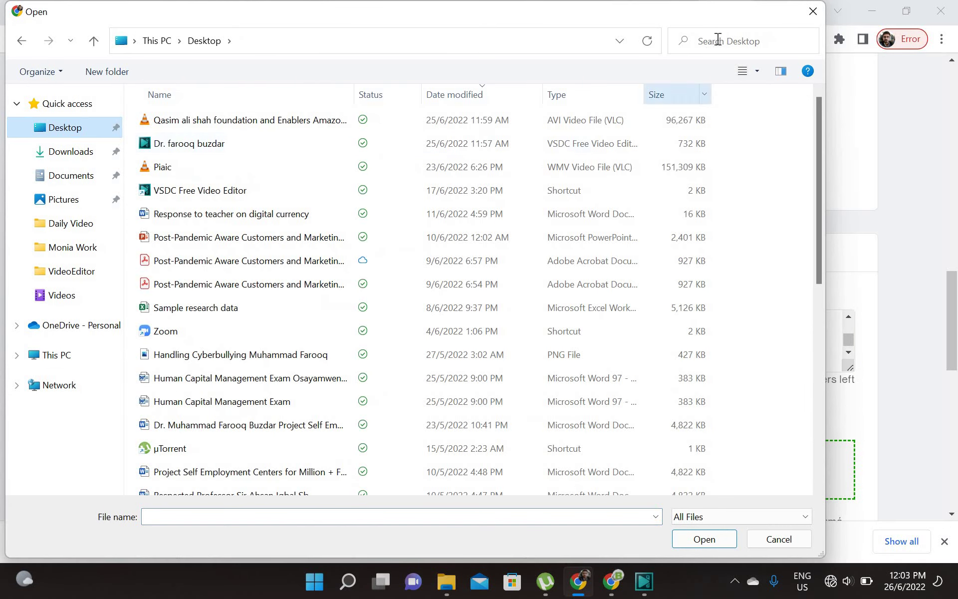
left_click(718, 42)
type("research")
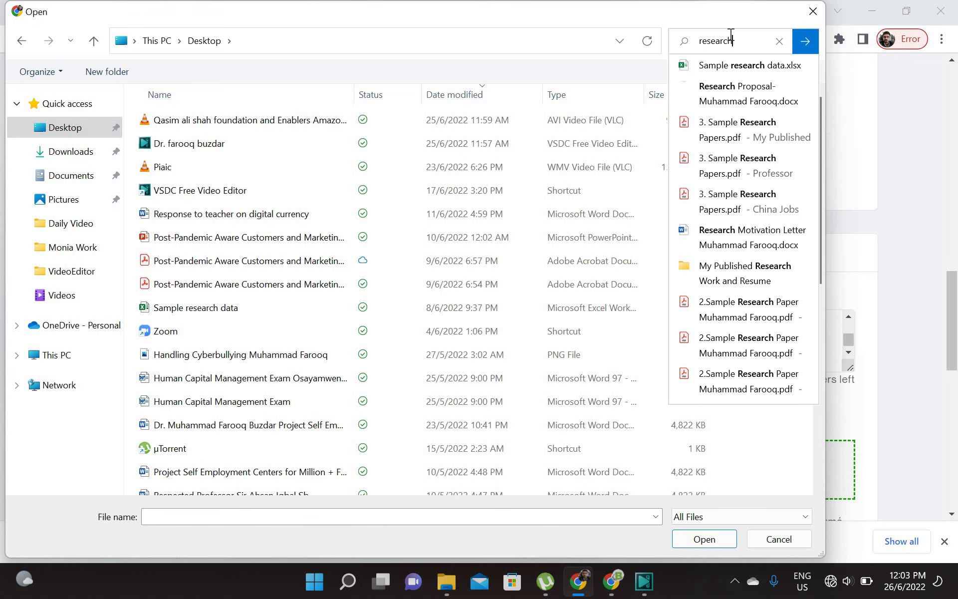
key("Return")
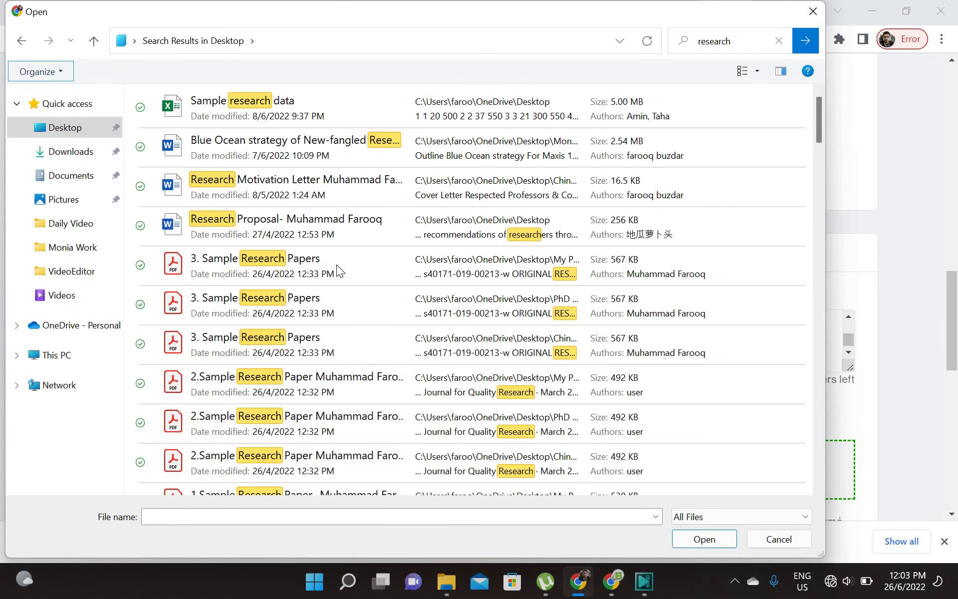
Attach one copy each of the "2.Sample Research Paper" and "1.Sample Research Paper" PDFs to the proposal.
left_click(336, 269)
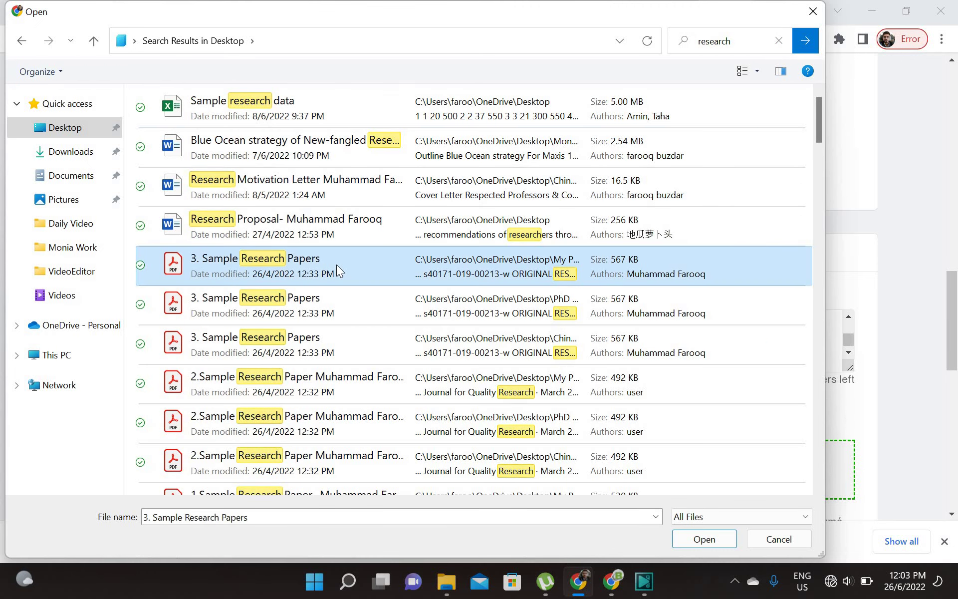
key("shift+Down")
key("shift+Down")
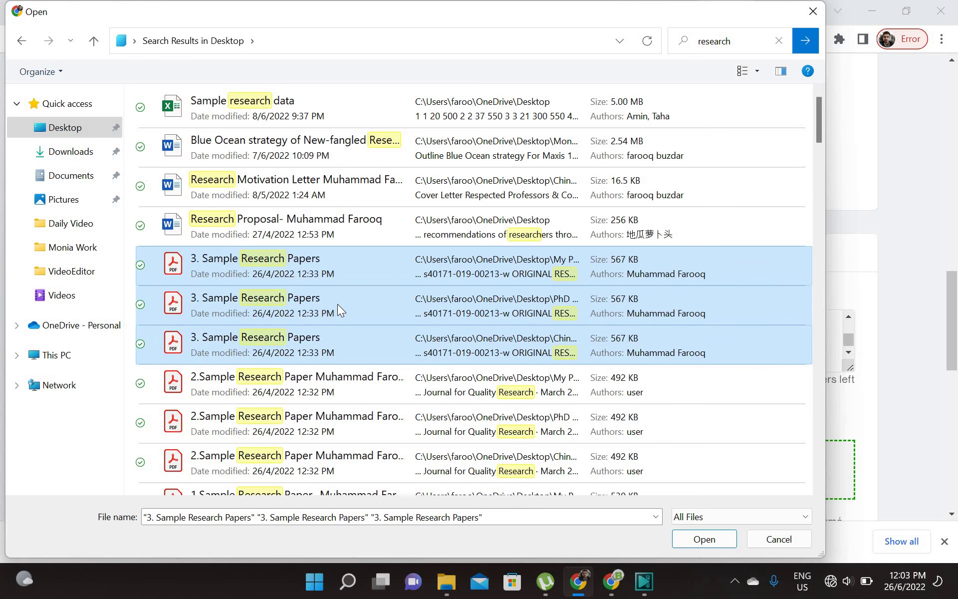
key("Up")
left_click(337, 395)
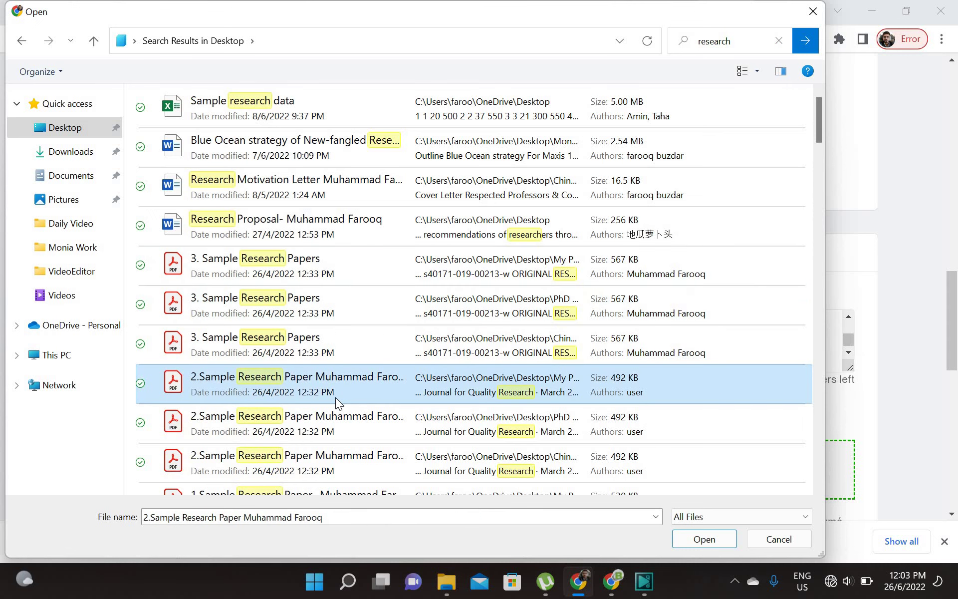
left_click(319, 492, "shift")
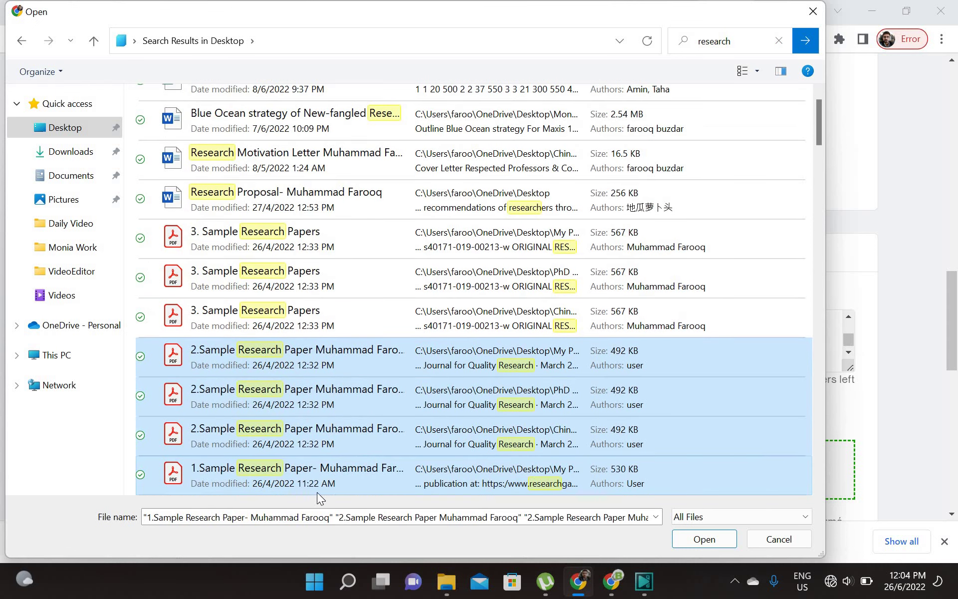
left_click(325, 363)
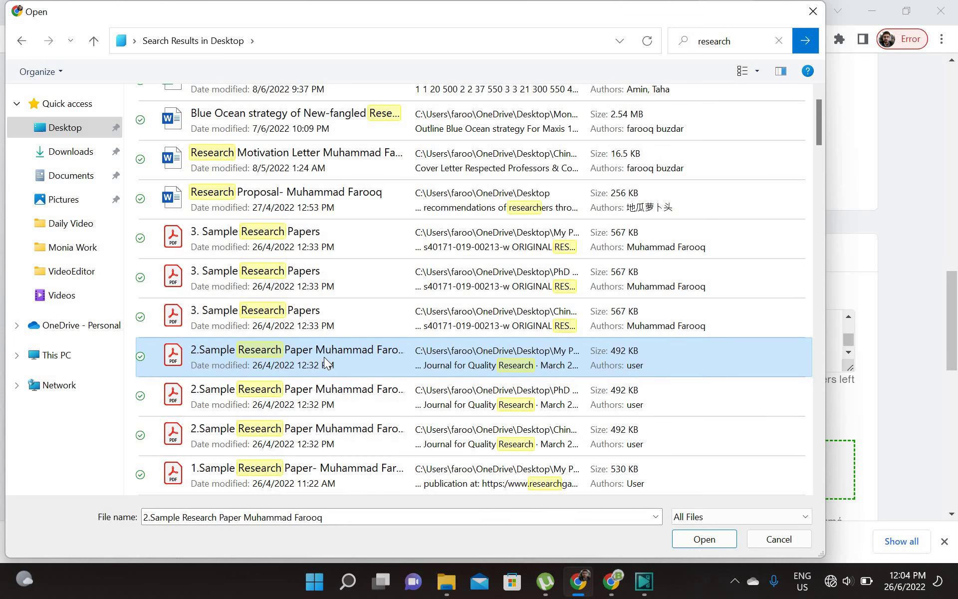
left_click(461, 466, "ctrl")
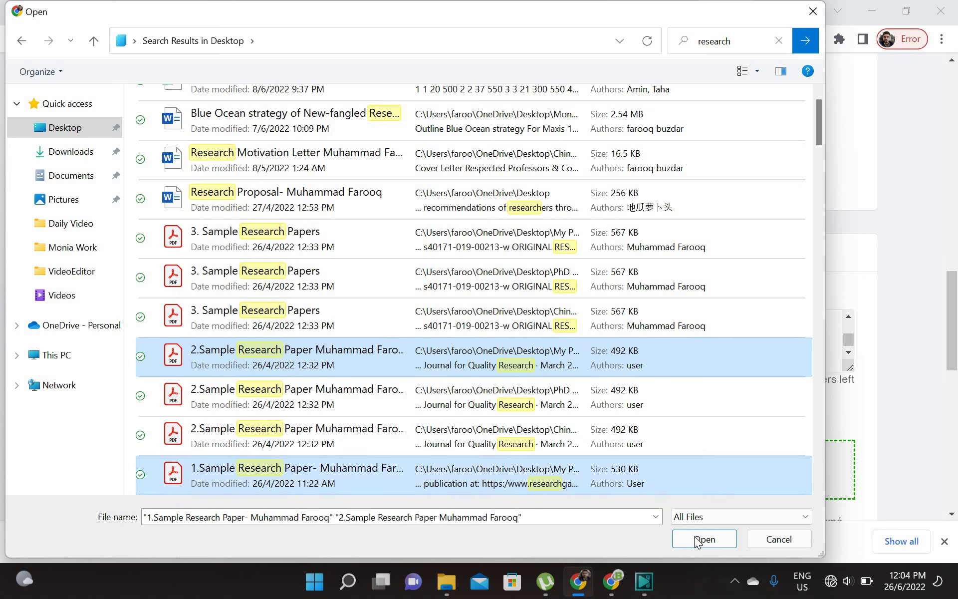
left_click(697, 538)
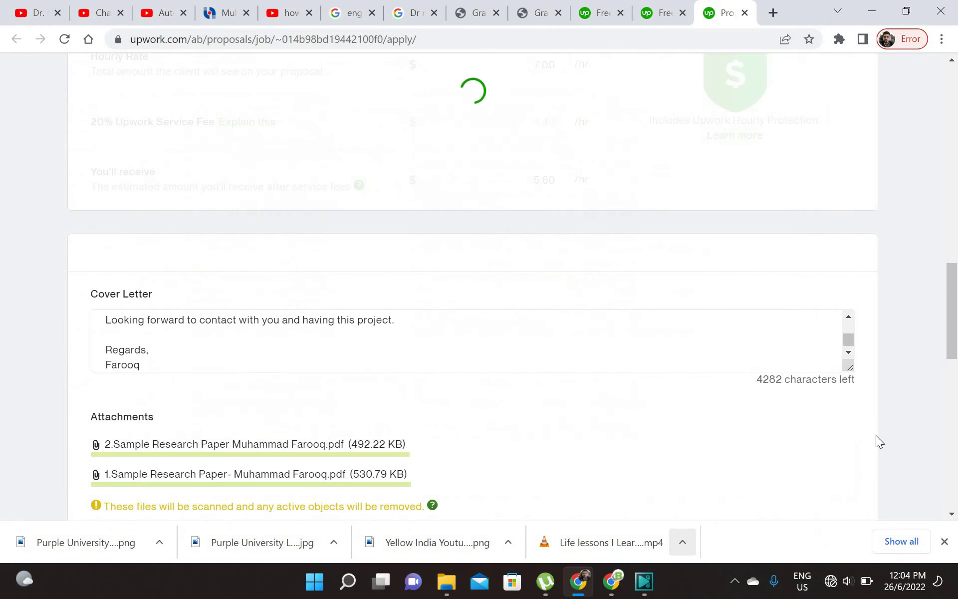
left_click_drag(956, 312, 957, 335)
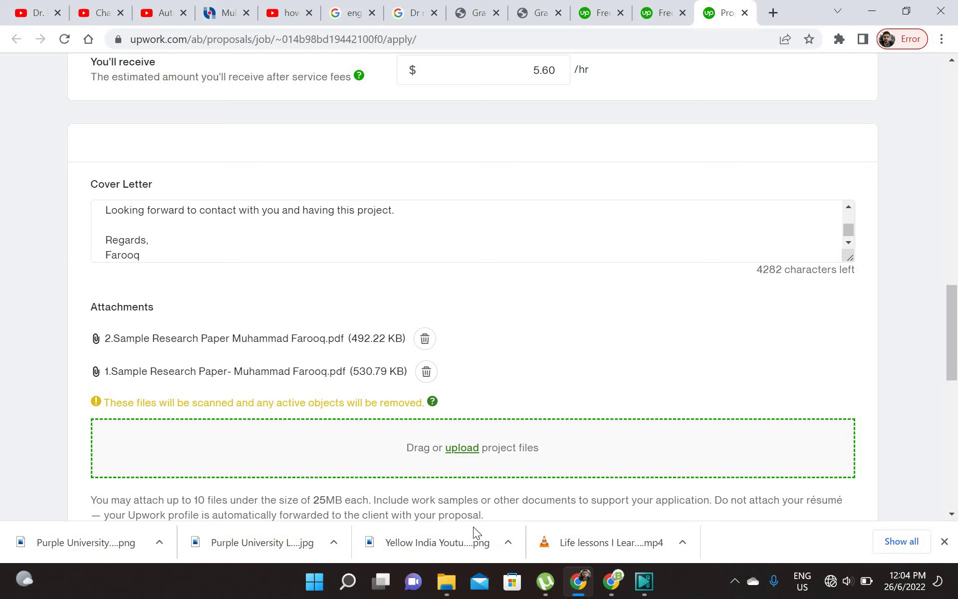
left_click(463, 446)
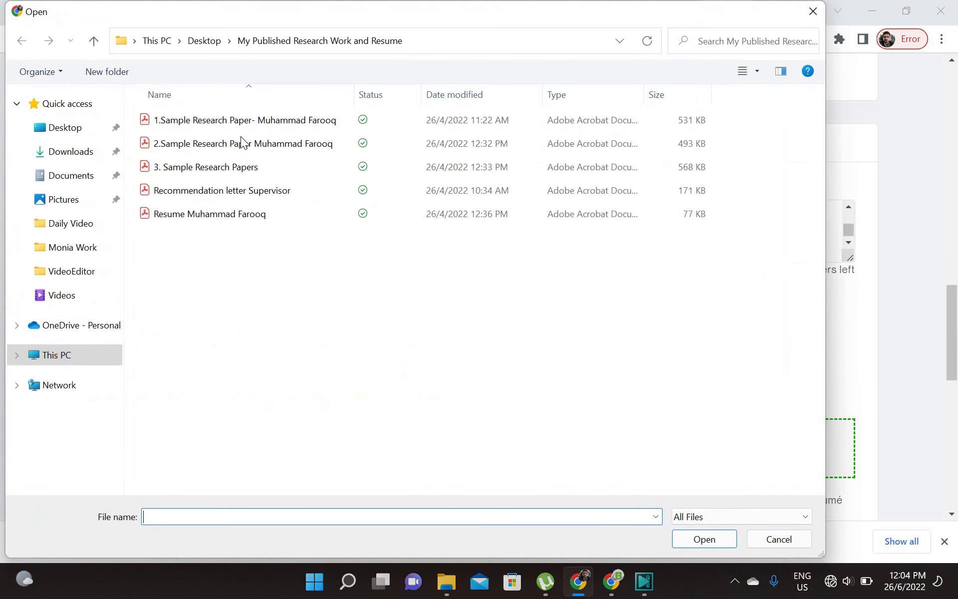
right_click(248, 123)
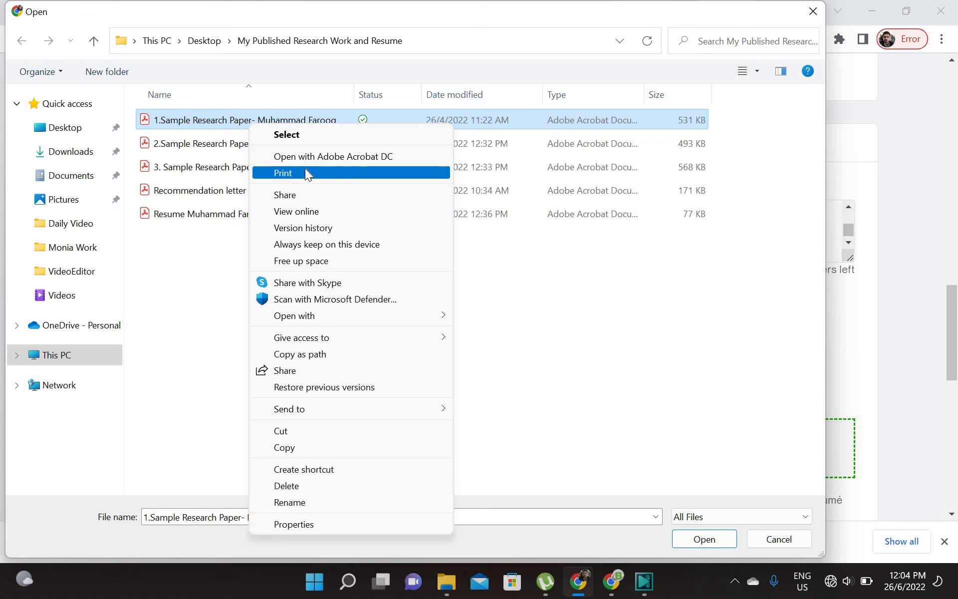
double_click(229, 122)
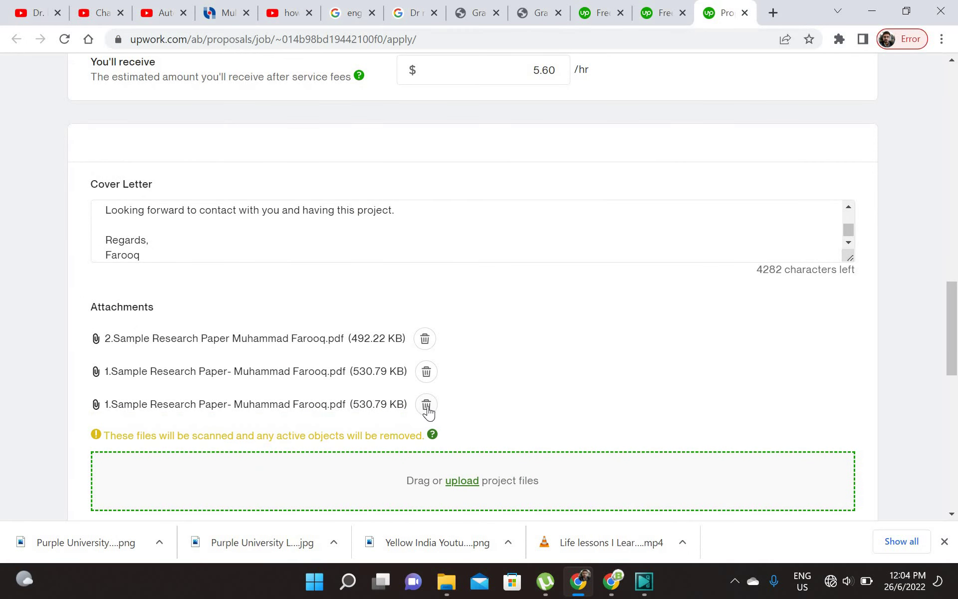
left_click(427, 406)
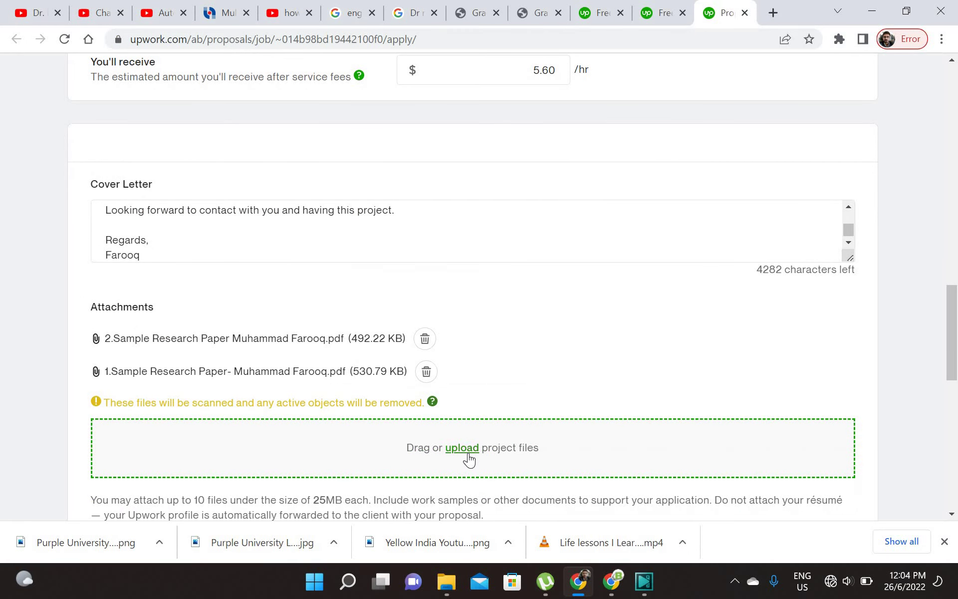
From the upload file browser, open the "1.Sample Research Paper" PDF in Adobe Acrobat and maximize its window for viewing.
left_click(462, 447)
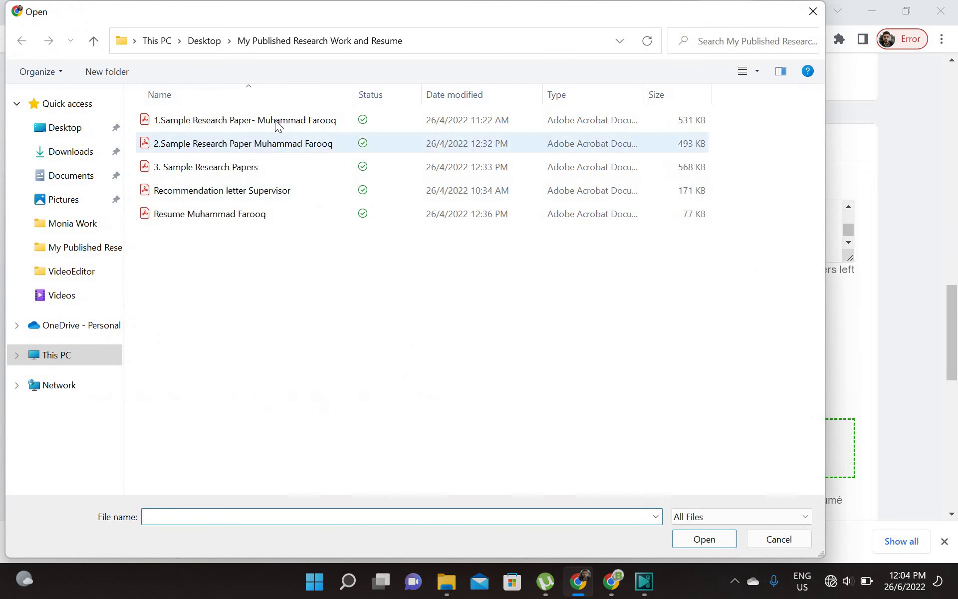
left_click(274, 120)
right_click(275, 120)
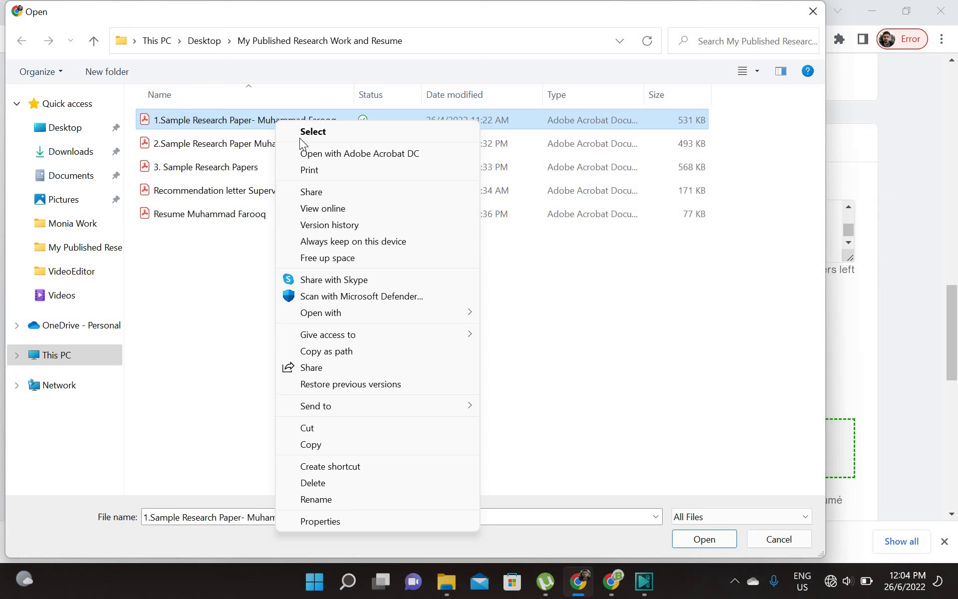
left_click(335, 155)
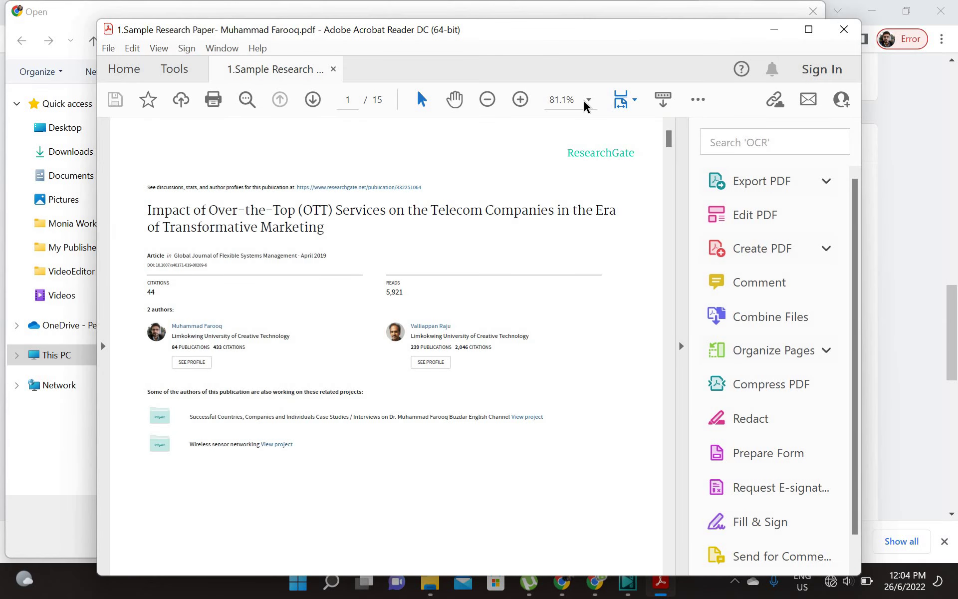
left_click(808, 29)
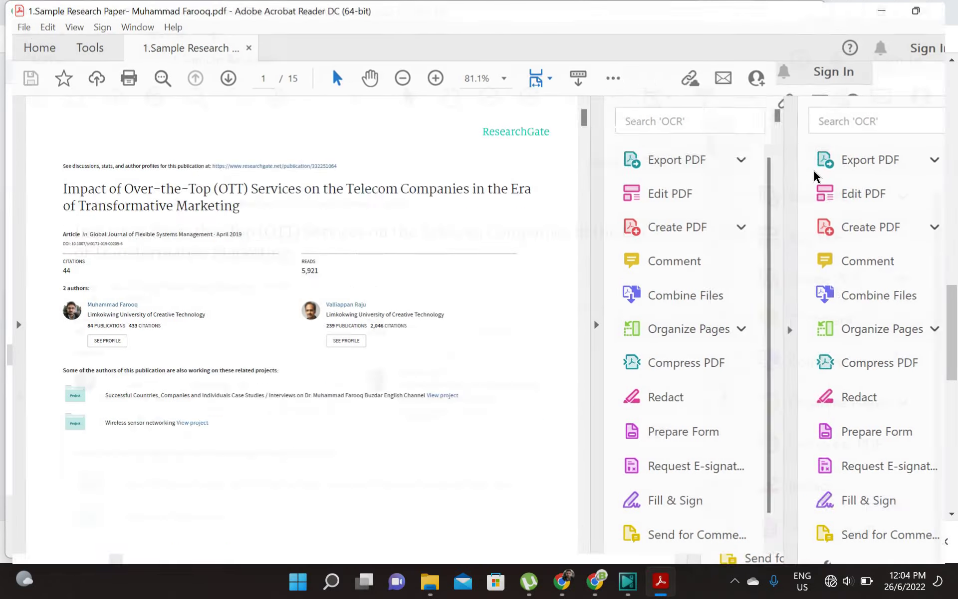
Skim the open sample research paper from its first to its last page, and close both the PDF and the upload file browser.
scroll(771, 130, "down", 10)
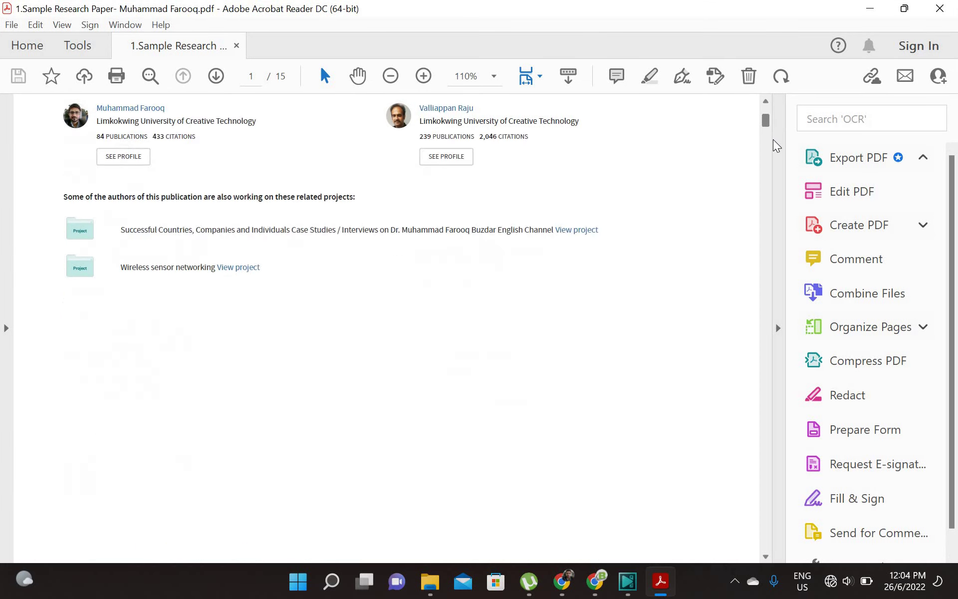
scroll(776, 144, "up", 2)
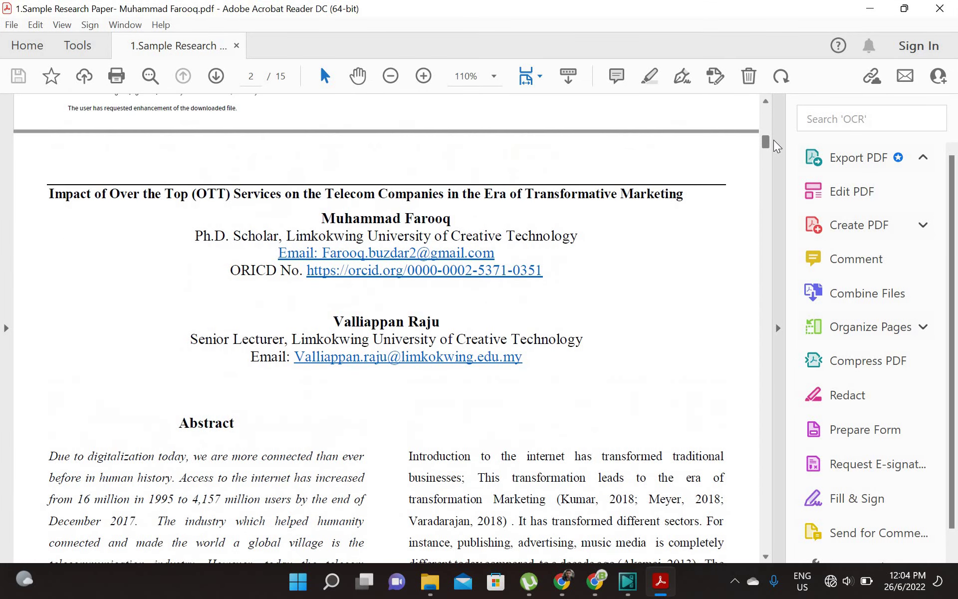
scroll(777, 152, "down", 3)
scroll(776, 159, "down", 15)
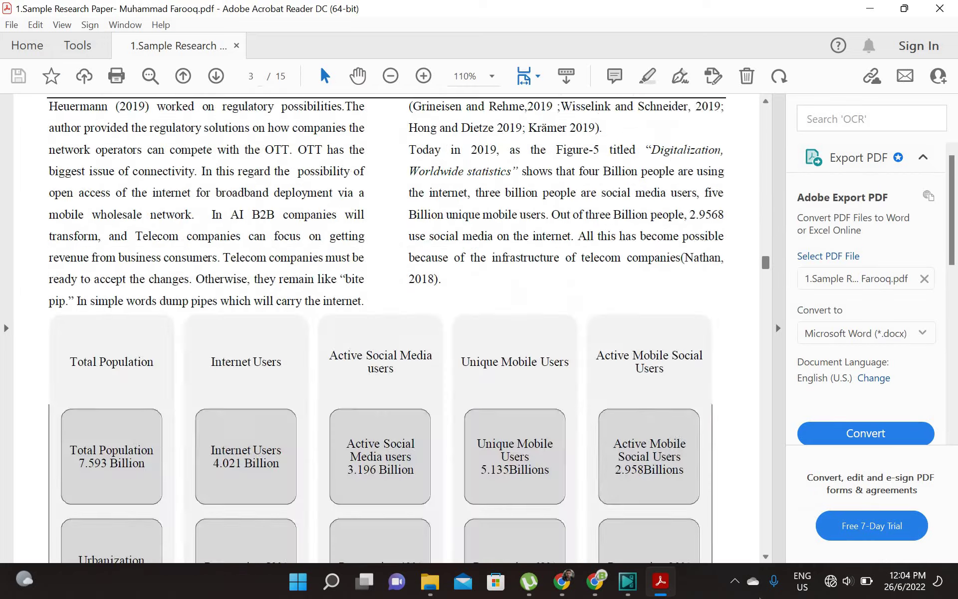
left_click_drag(765, 262, 765, 546)
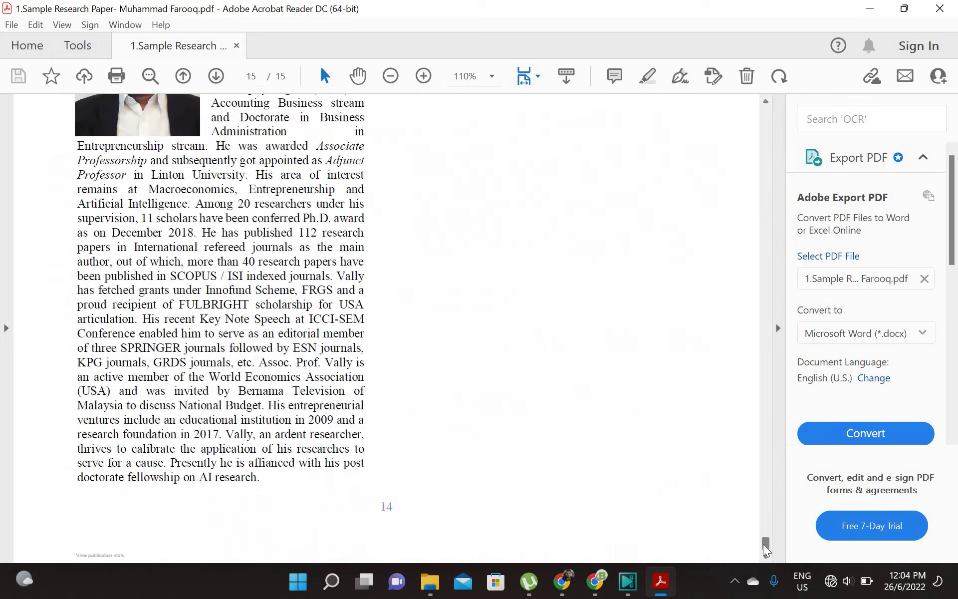
left_click(765, 524)
scroll(764, 494, "down", 10)
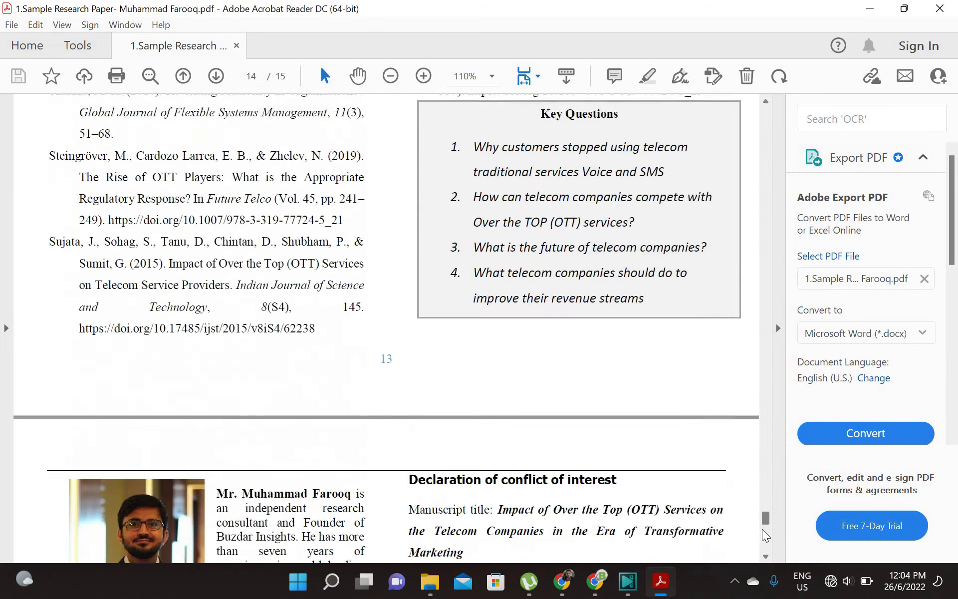
left_click_drag(764, 492, 787, 71)
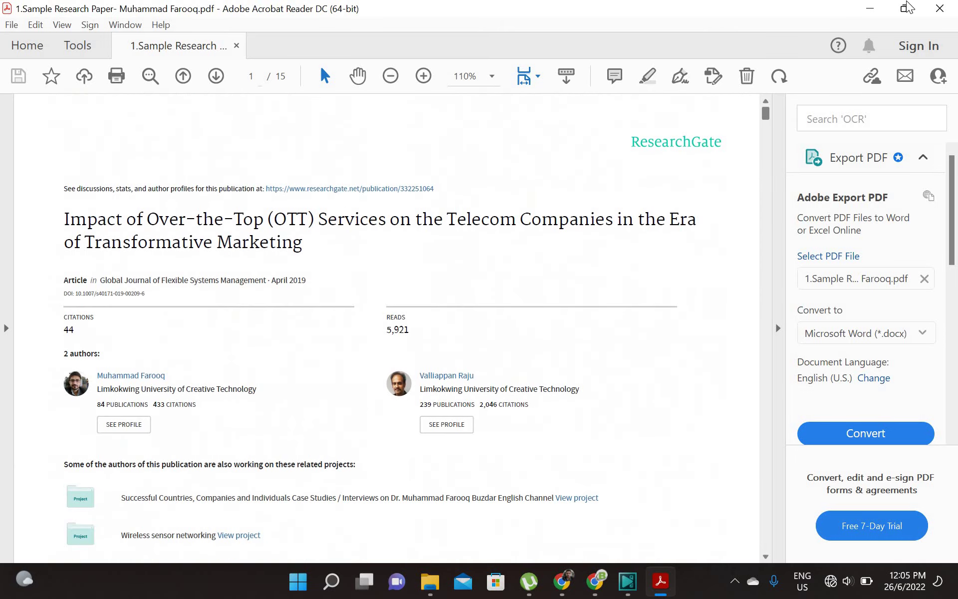
left_click(950, 6)
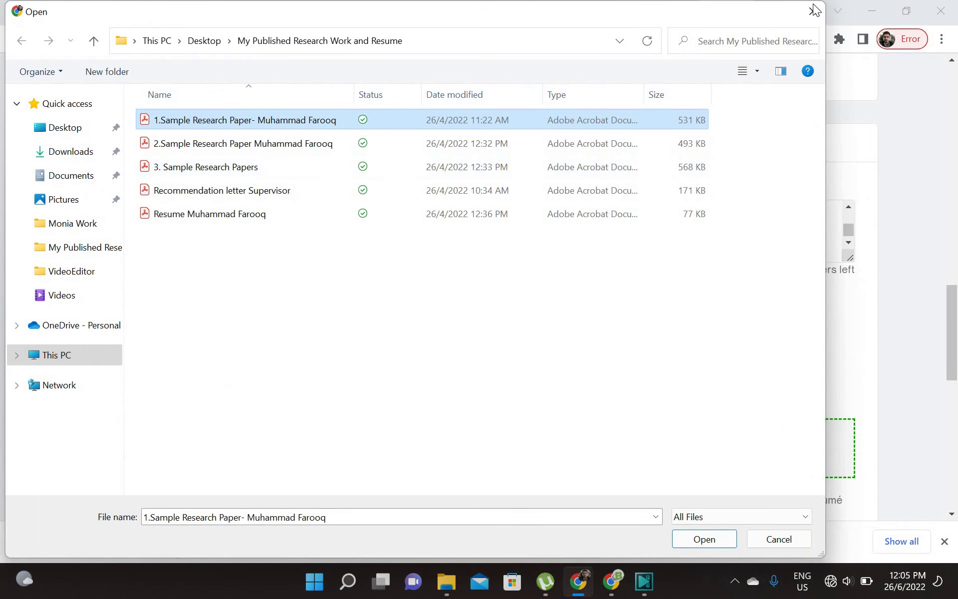
key("Return")
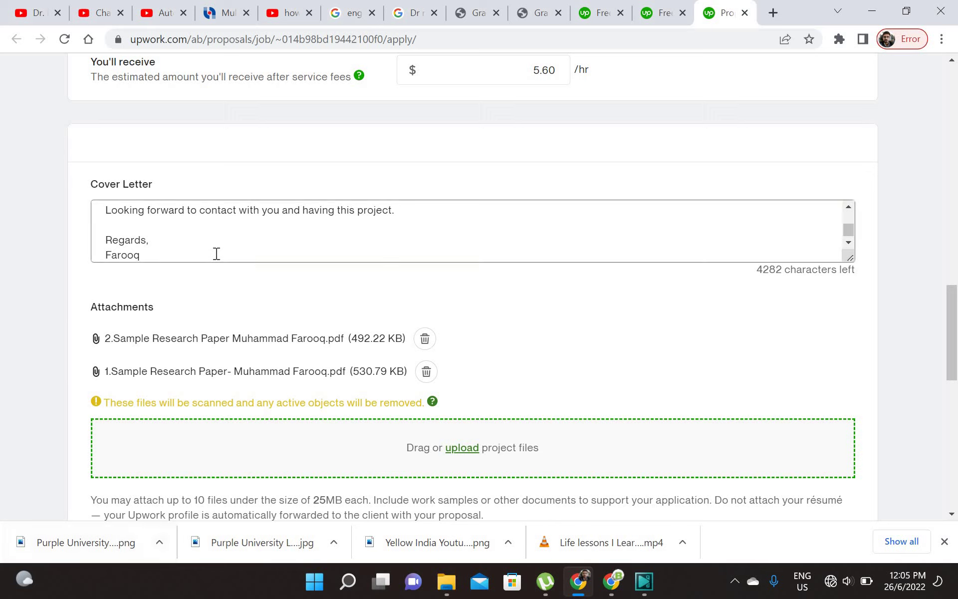
Review the cover letter, the attachments, the job details and the proposal settings before submission.
left_click_drag(214, 252, 95, 180)
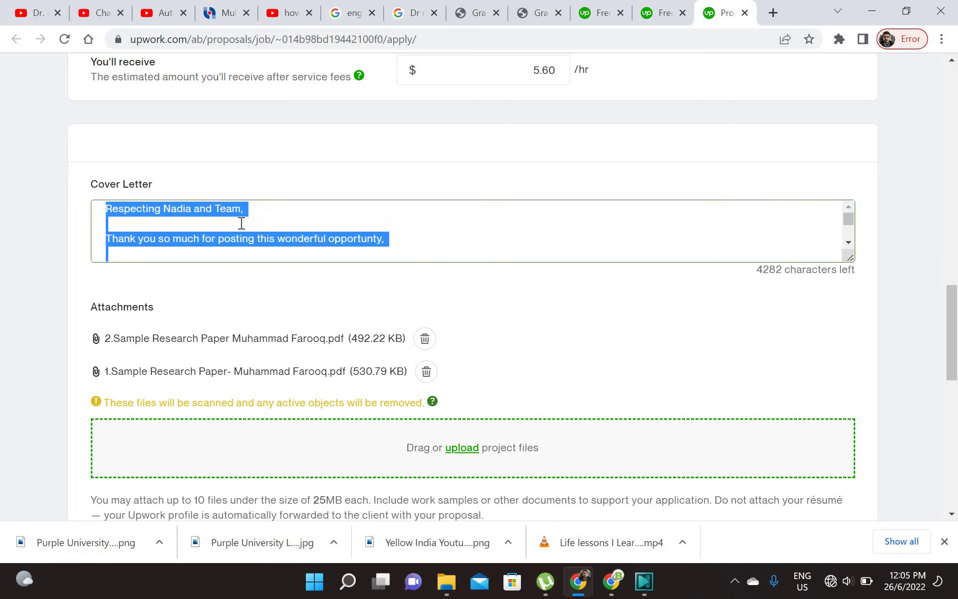
left_click(241, 223)
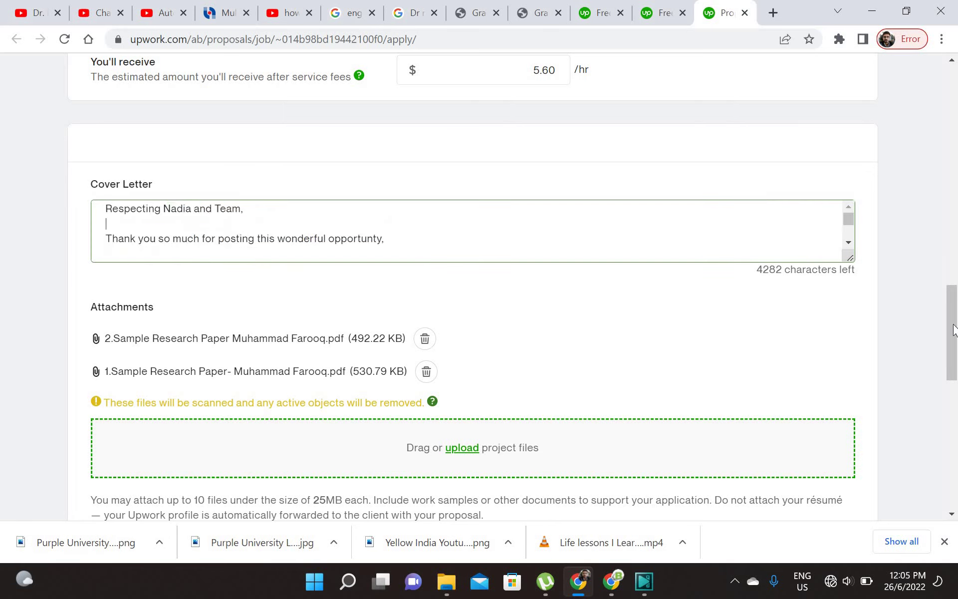
scroll(952, 123, "down", 8)
scroll(951, 123, "up", 20)
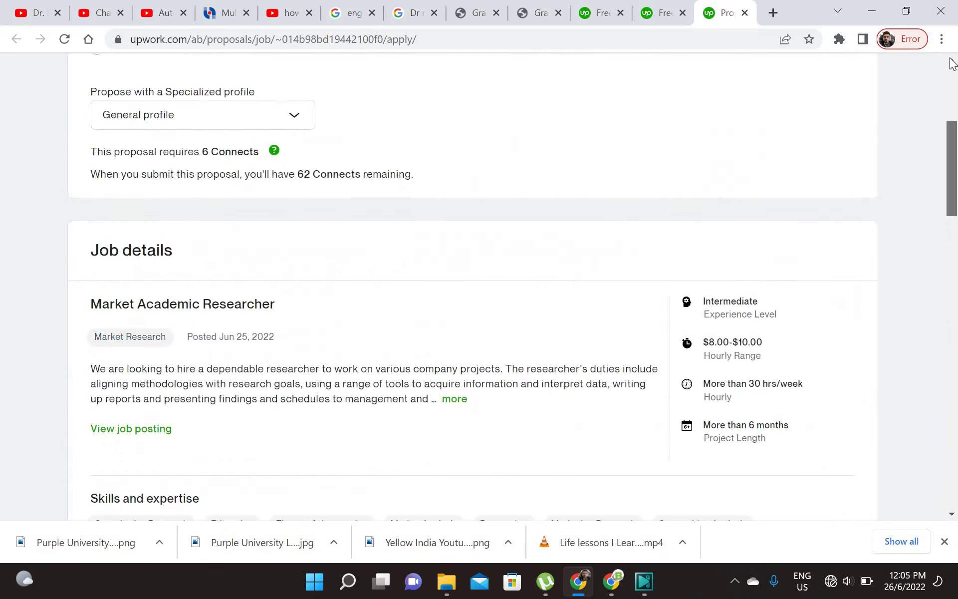
scroll(929, 134, "down", 12)
scroll(929, 134, "up", 10)
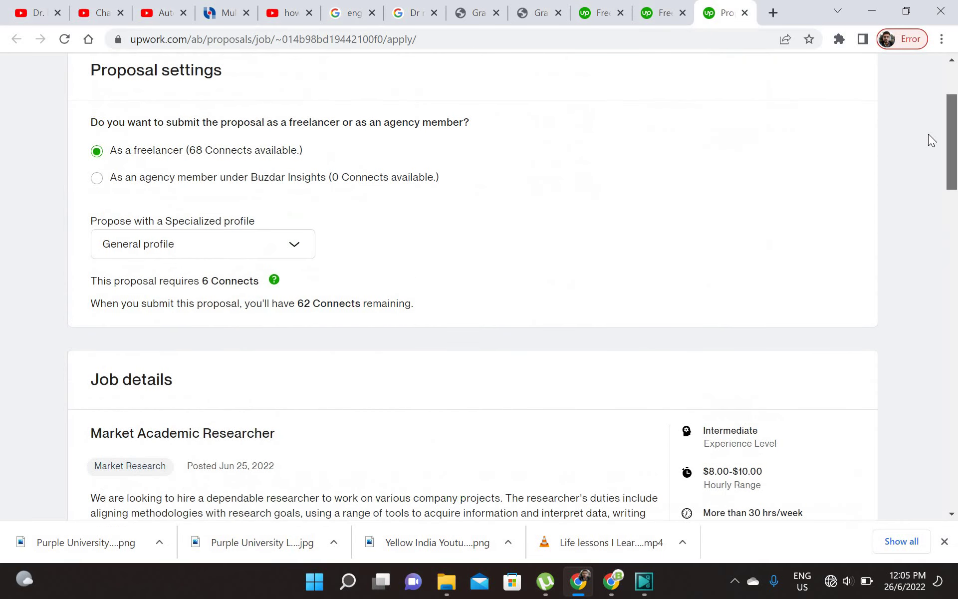
scroll(928, 147, "down", 6)
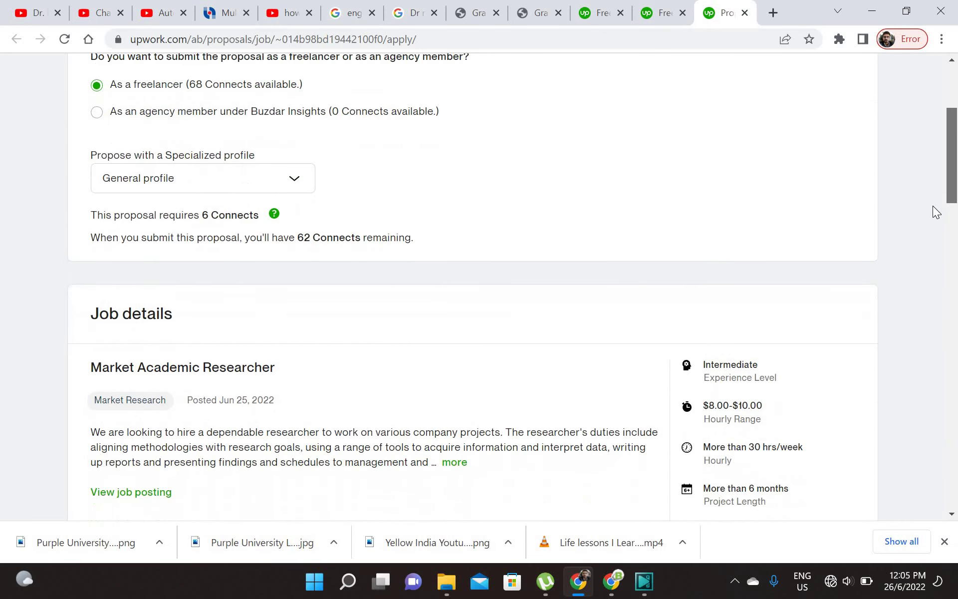
scroll(932, 193, "up", 1)
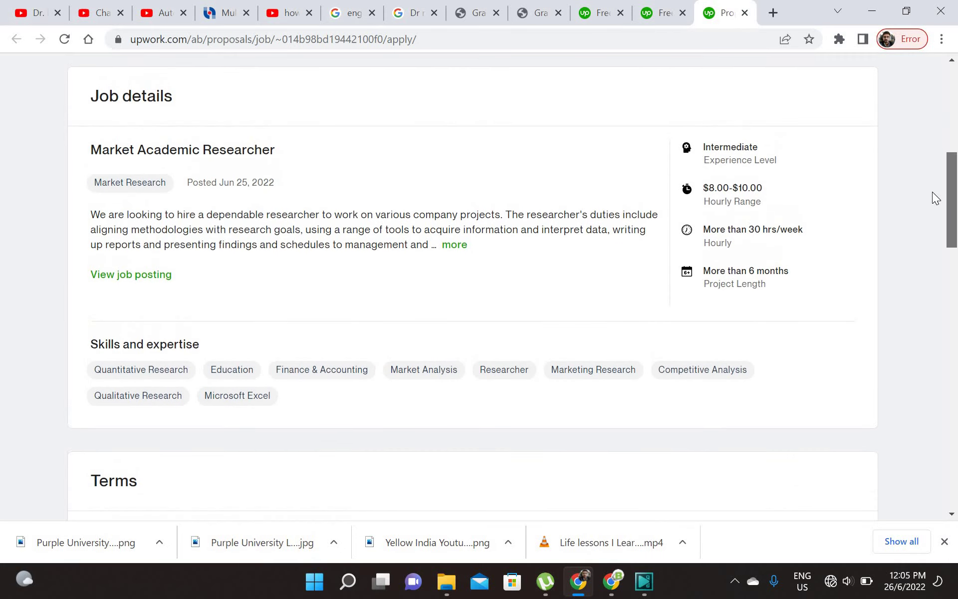
scroll(935, 145, "up", 6)
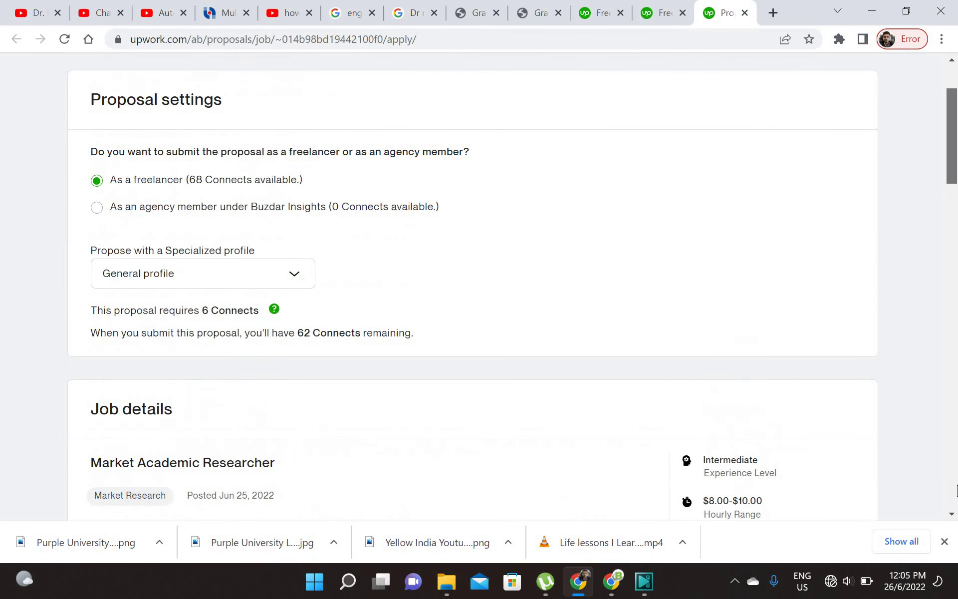
Send the proposal for 6 Connects and review the submitted proposal's details, cover letter and attachments.
key("End")
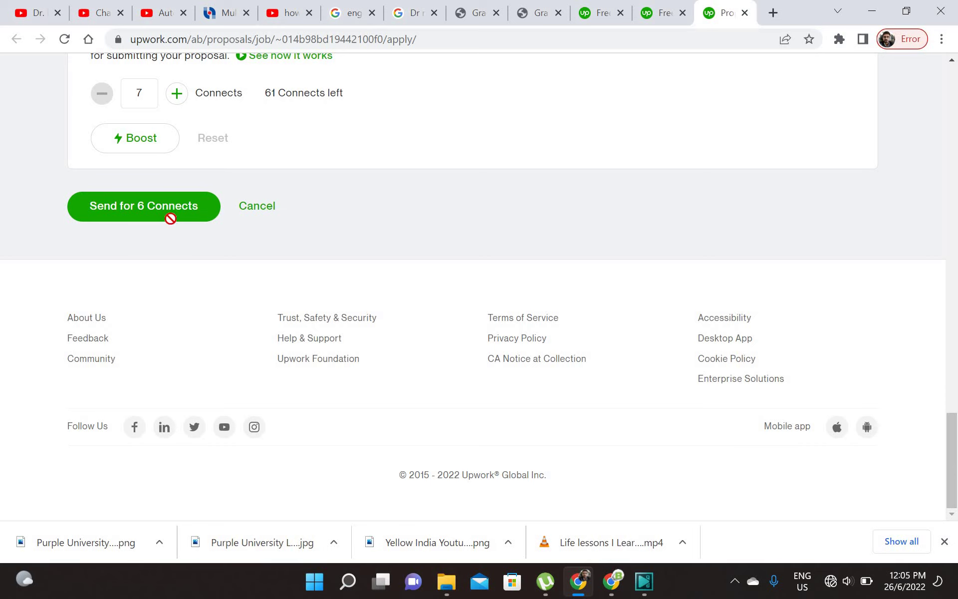
left_click(171, 218)
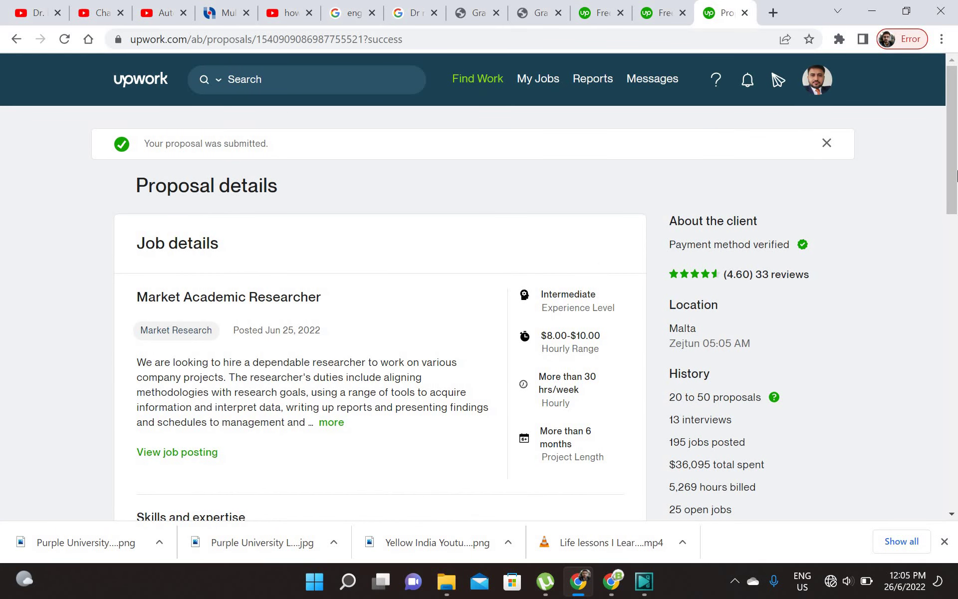
left_click_drag(954, 175, 949, 504)
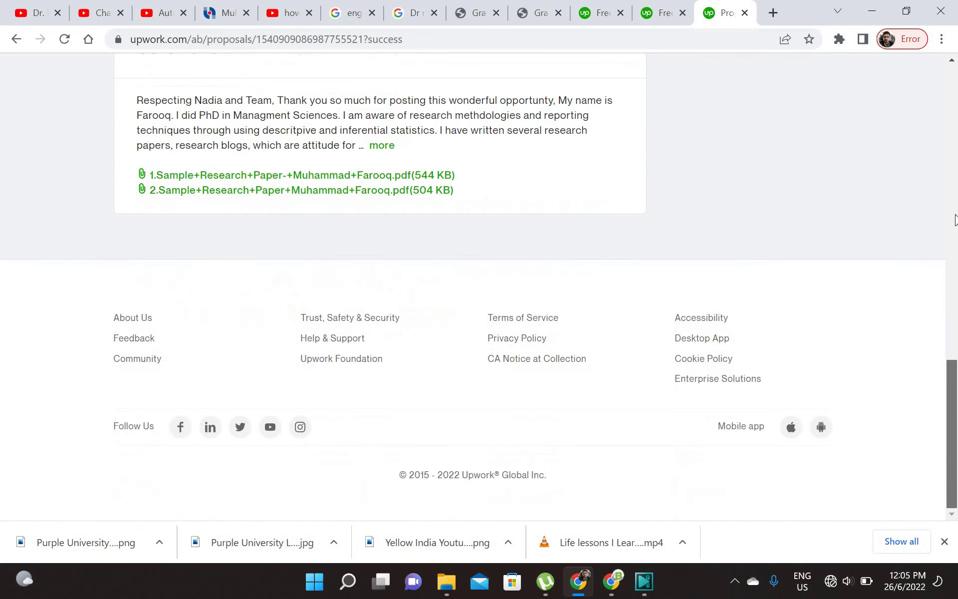
left_click_drag(955, 219, 955, 77)
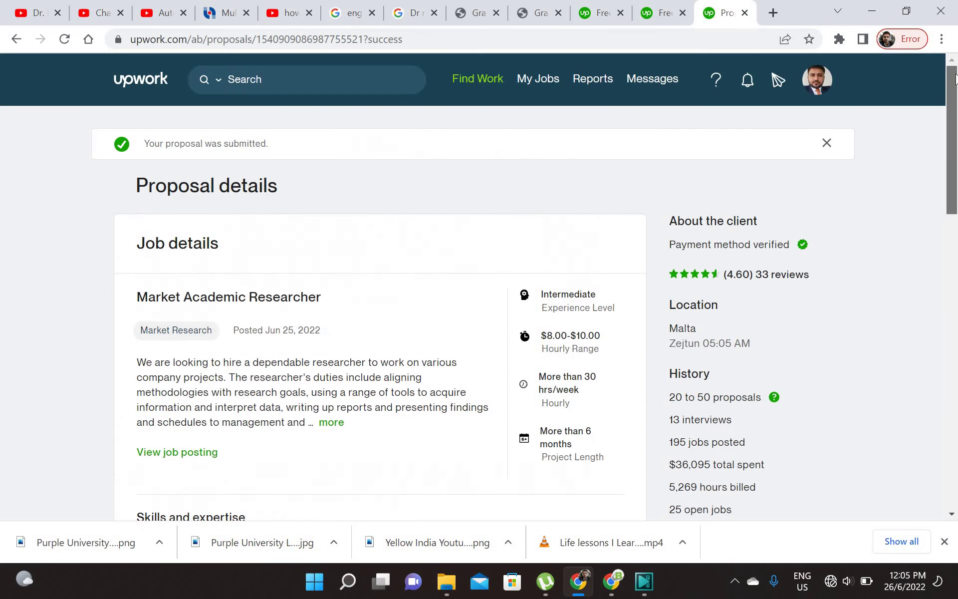
Open the messages and look through earlier client conversations, including the research gap one and the "Need help with writing goals" one dated 5/1/22.
left_click(693, 85)
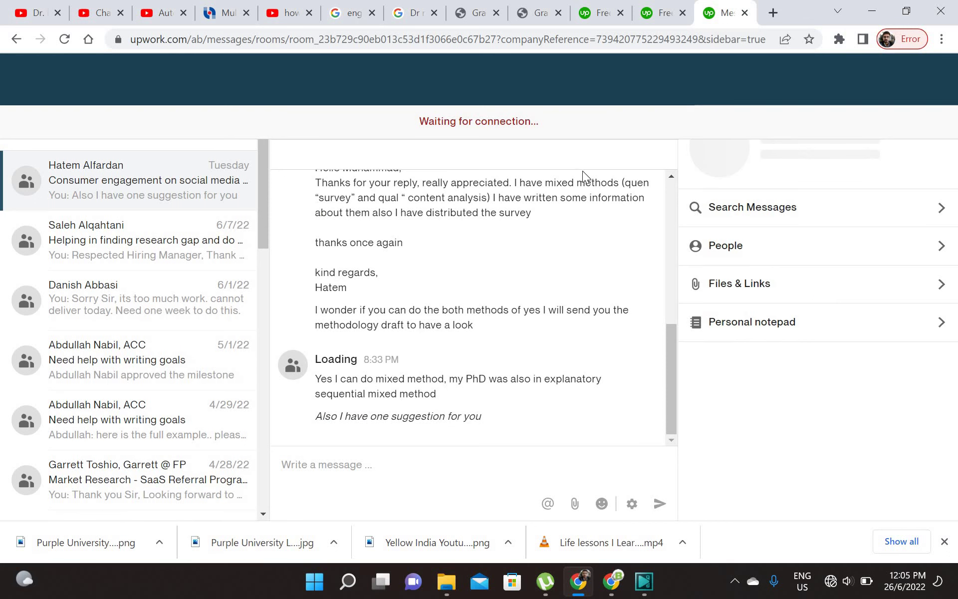
left_click(127, 268)
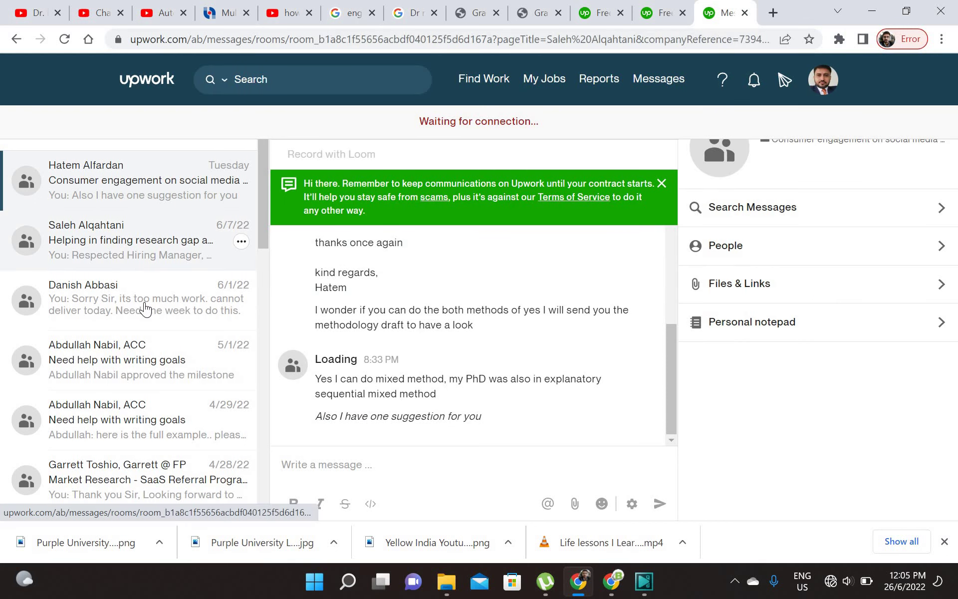
left_click(145, 309)
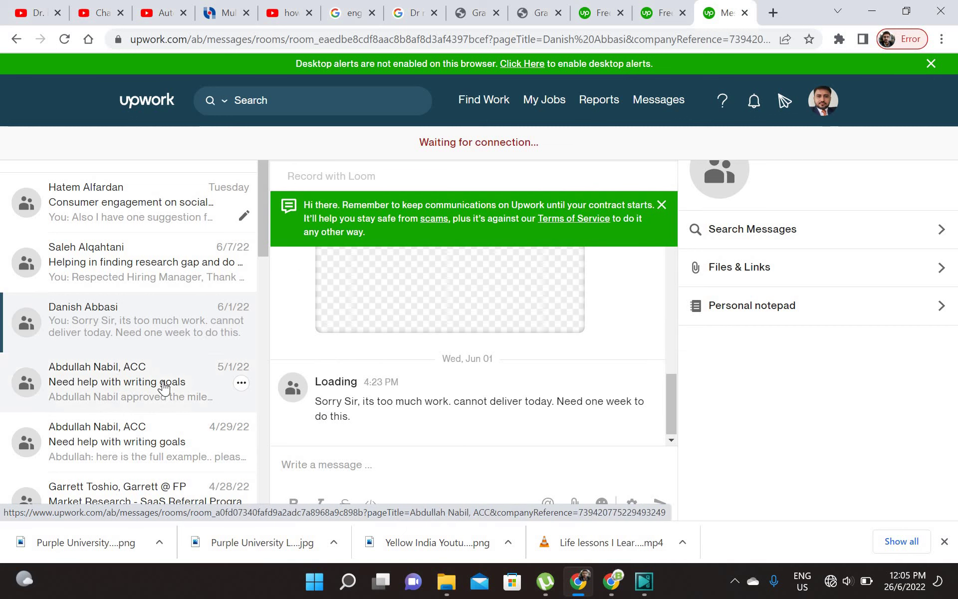
left_click(164, 387)
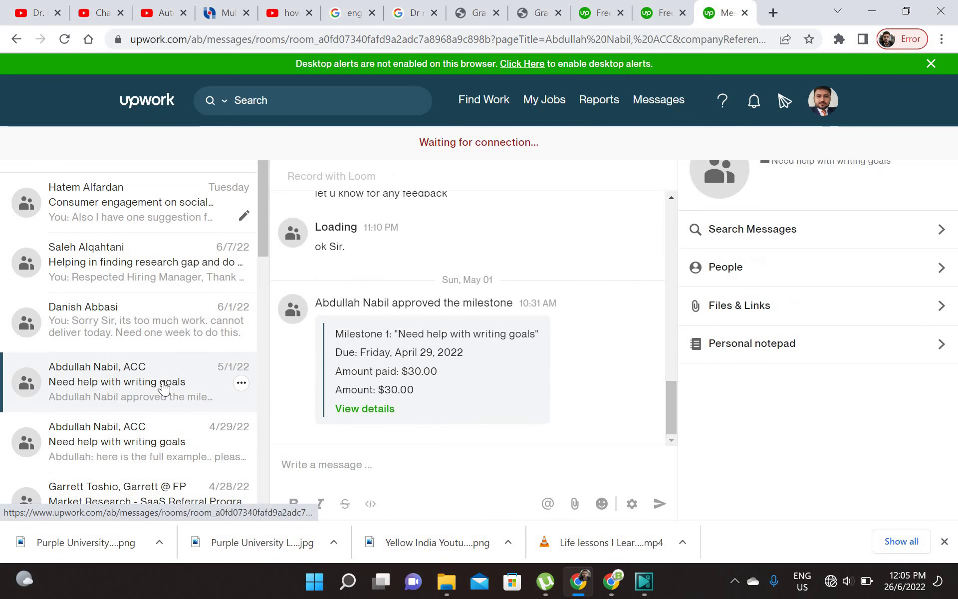